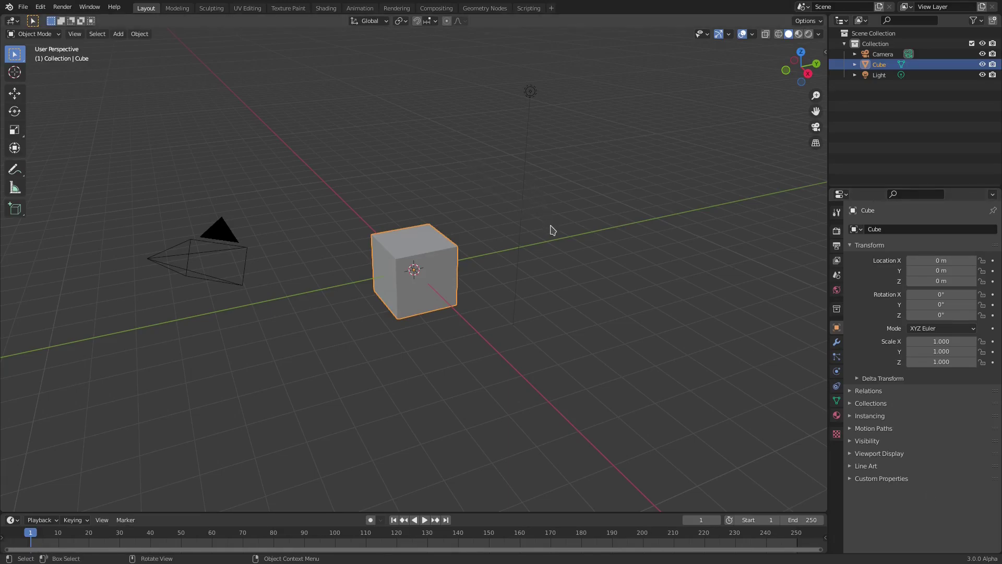
Replace the default cube with a Suzanne monkey mesh and view it from front and three-quarter angles
key("Delete")
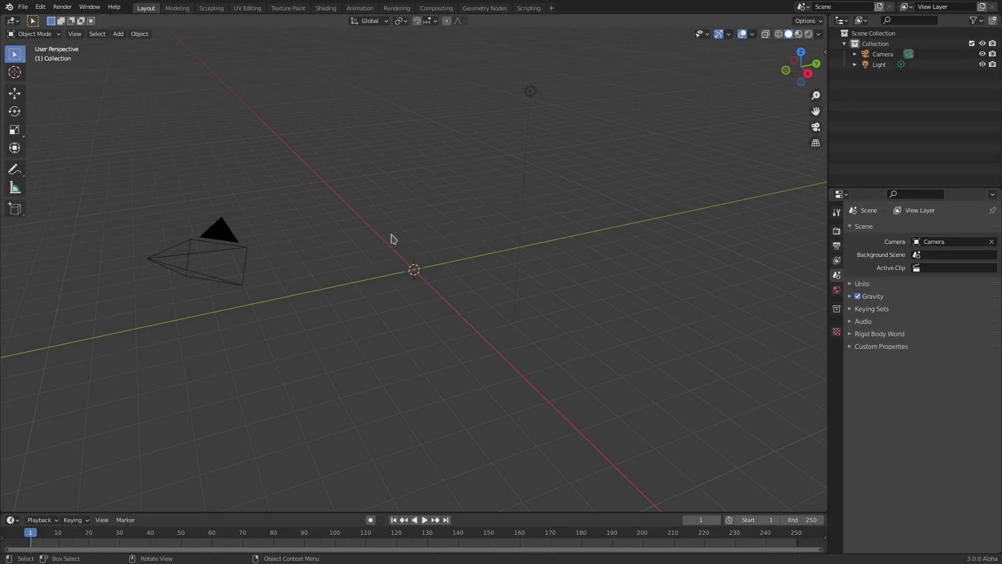
key("shift+a")
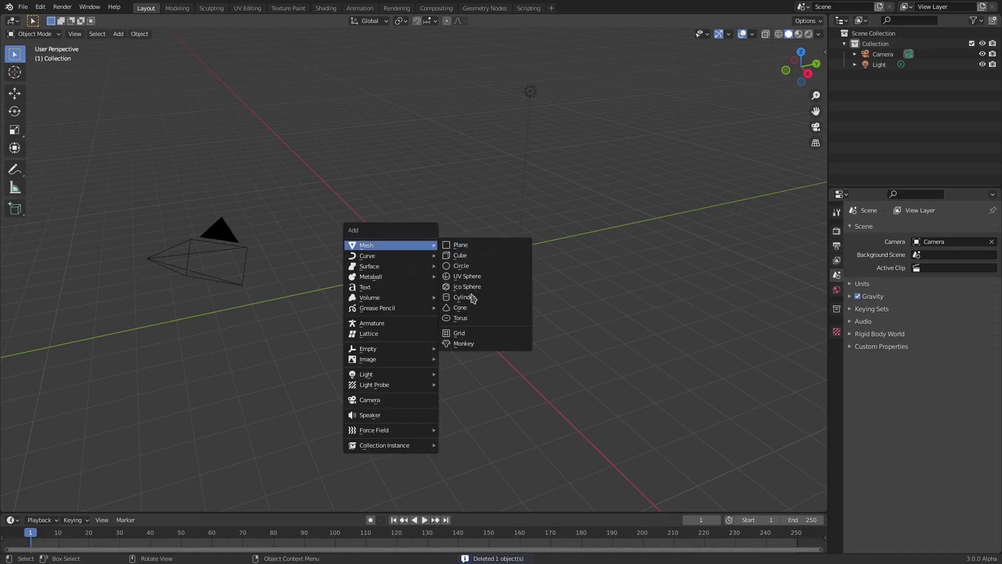
left_click(474, 347)
scroll(439, 290, "up", 1)
scroll(439, 290, "up", 2)
middle_click_drag(438, 290, 547, 269)
scroll(523, 308, "up", 2)
scroll(523, 310, "up", 2)
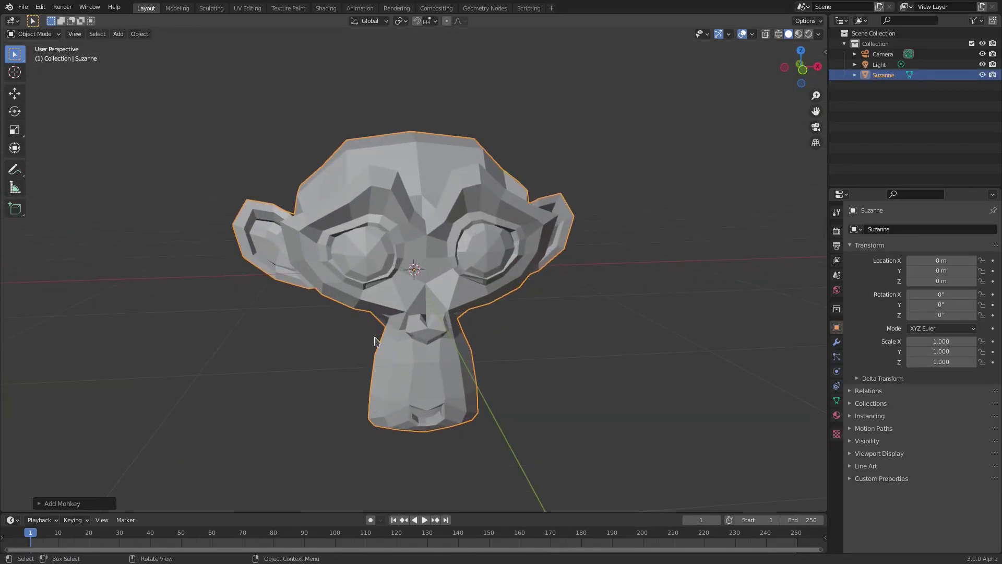
middle_click_drag(374, 340, 571, 258)
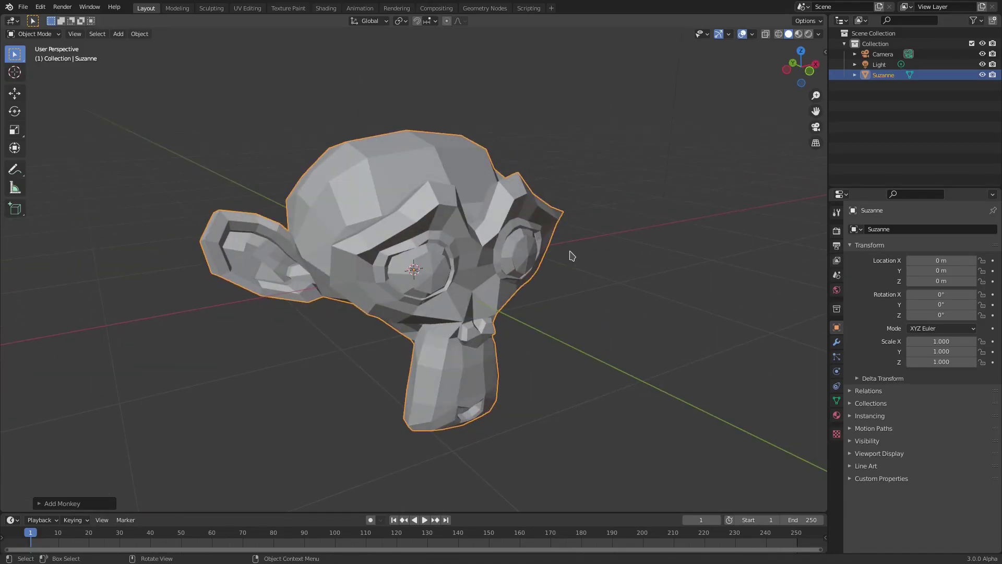
Put Suzanne in Edit Mode and assign it the existing material 'Material'
key("Tab")
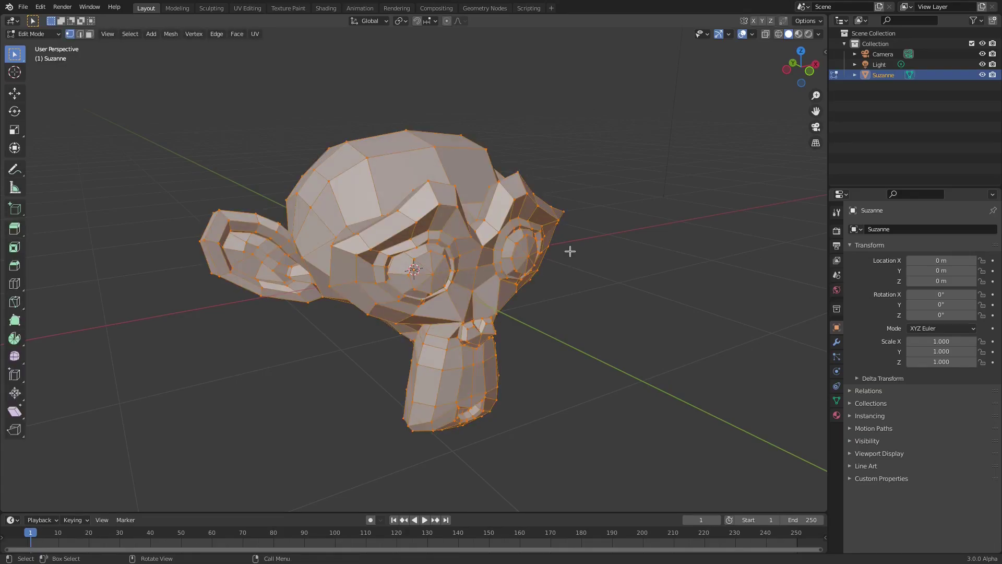
middle_click_drag(570, 252, 443, 255)
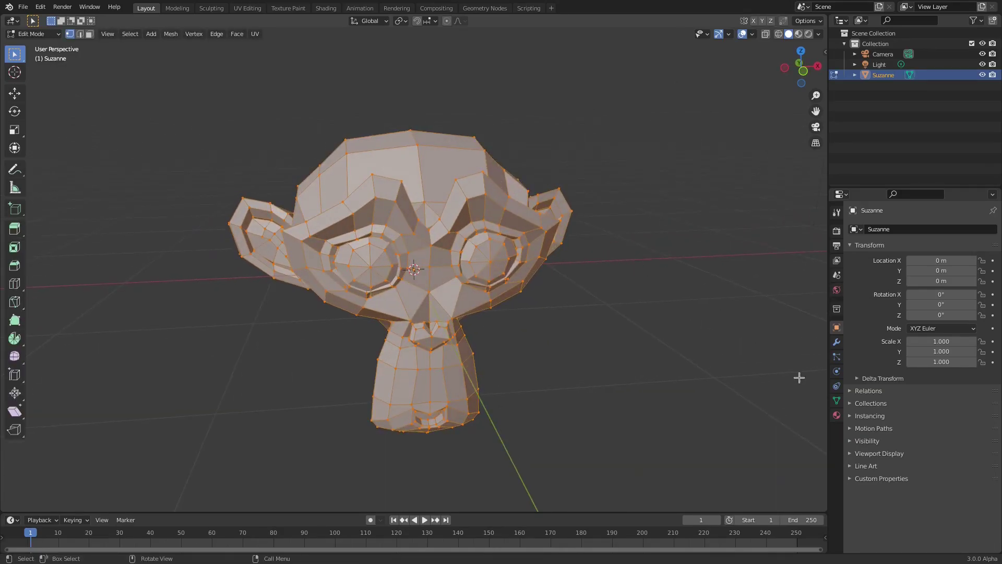
left_click(836, 416)
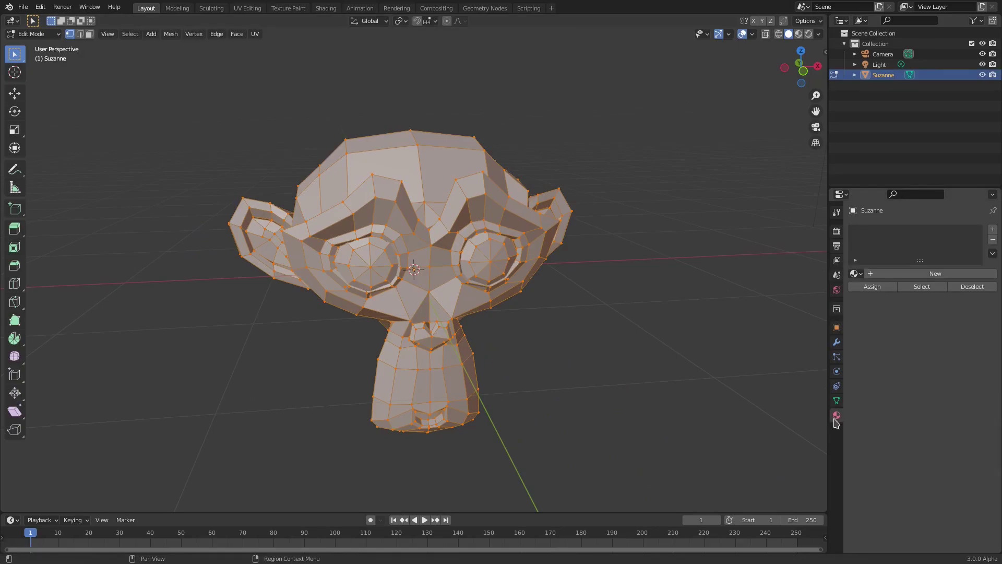
left_click(857, 274)
left_click(867, 290)
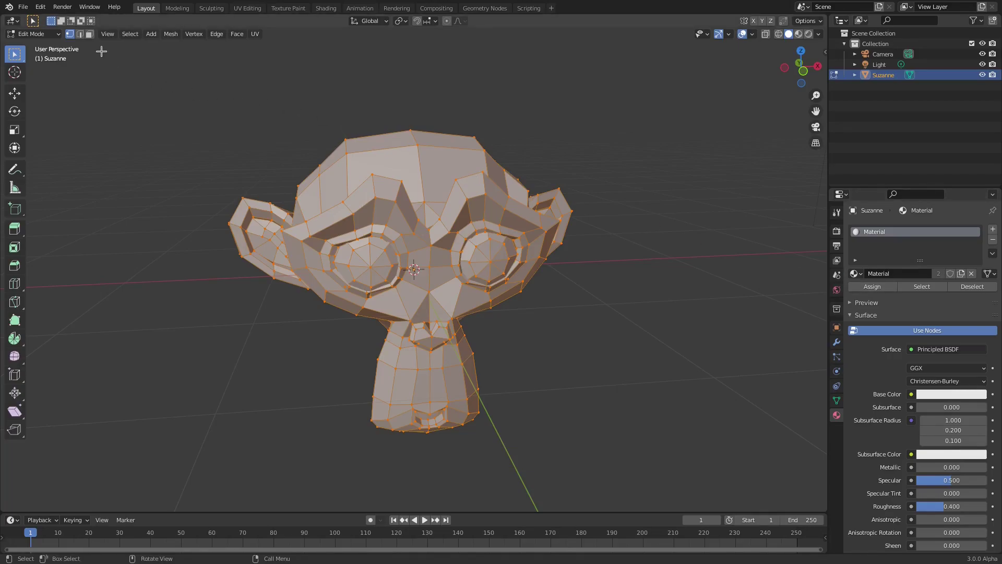
In face select mode, select the brow face loop as a trial, then deselect everything
left_click(89, 34)
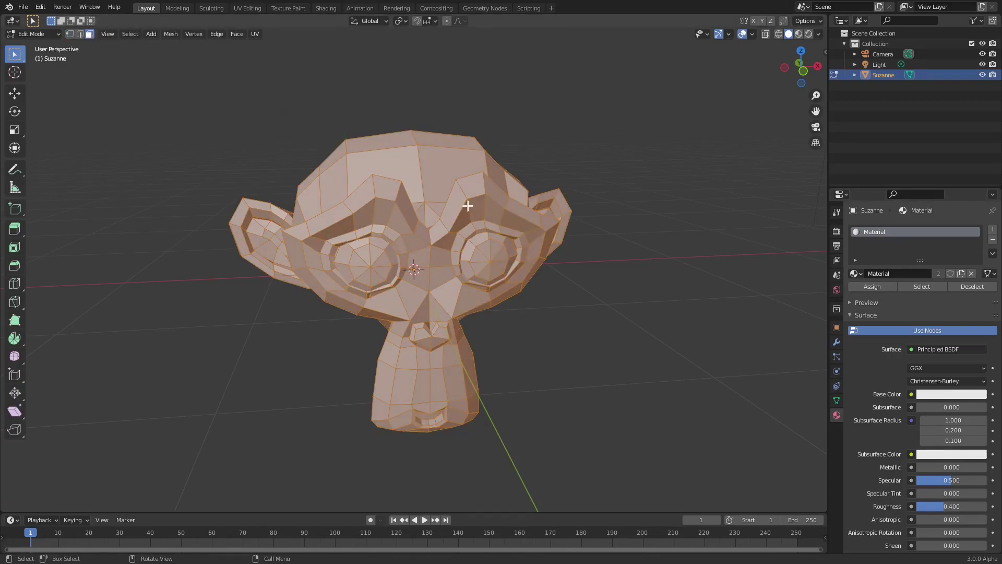
middle_click_drag(468, 206, 452, 208)
left_click(387, 197)
middle_click_drag(386, 197, 420, 157)
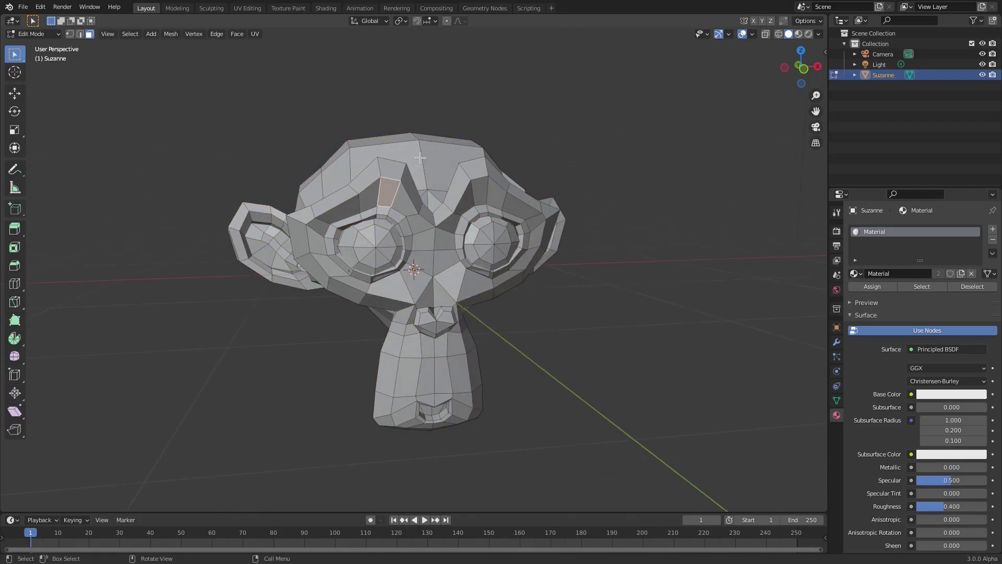
left_click(405, 203, "alt")
middle_click_drag(405, 203, 426, 206)
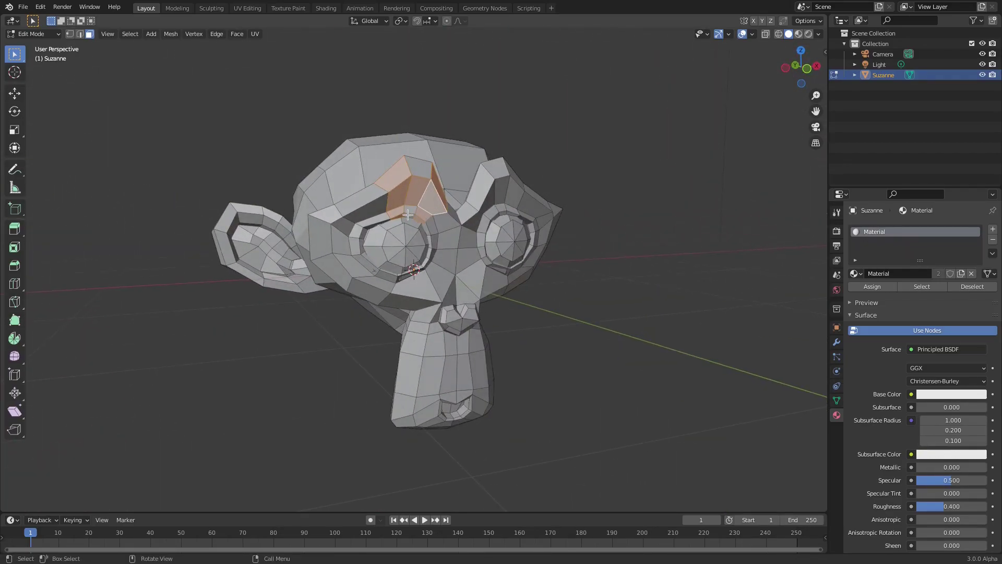
key("alt+a")
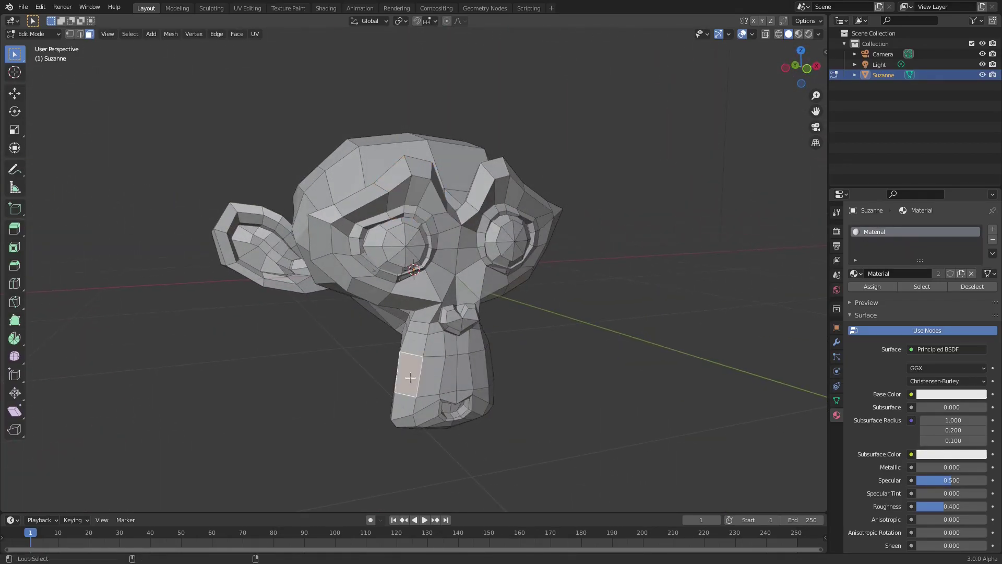
Select the neck face loop and the face loop across the far-side brow and snout
left_click(410, 378, "alt")
middle_click_drag(411, 377, 535, 351)
middle_click_drag(377, 363, 461, 214)
middle_click_drag(493, 257, 635, 251)
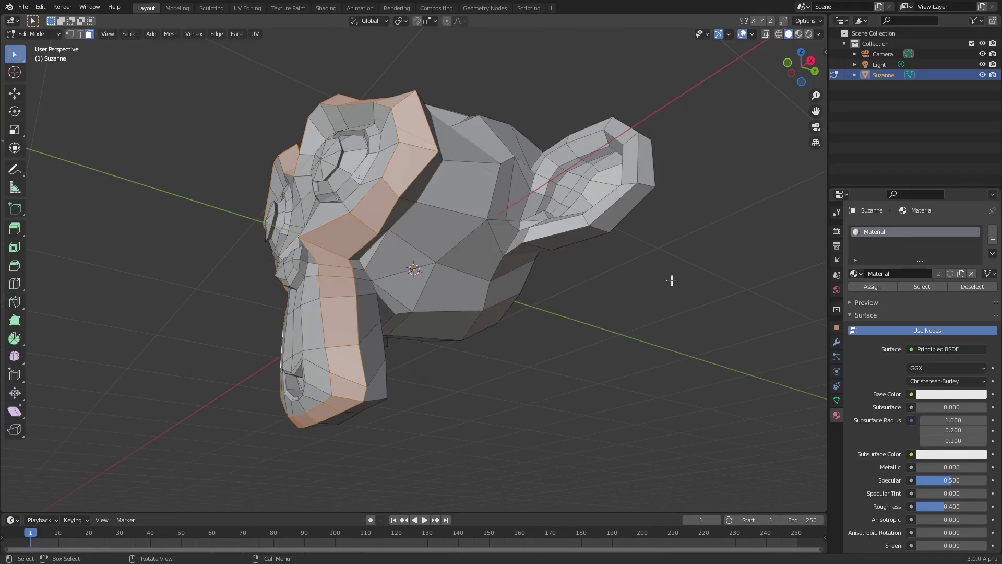
middle_click_drag(414, 280, 480, 265)
left_click(494, 287)
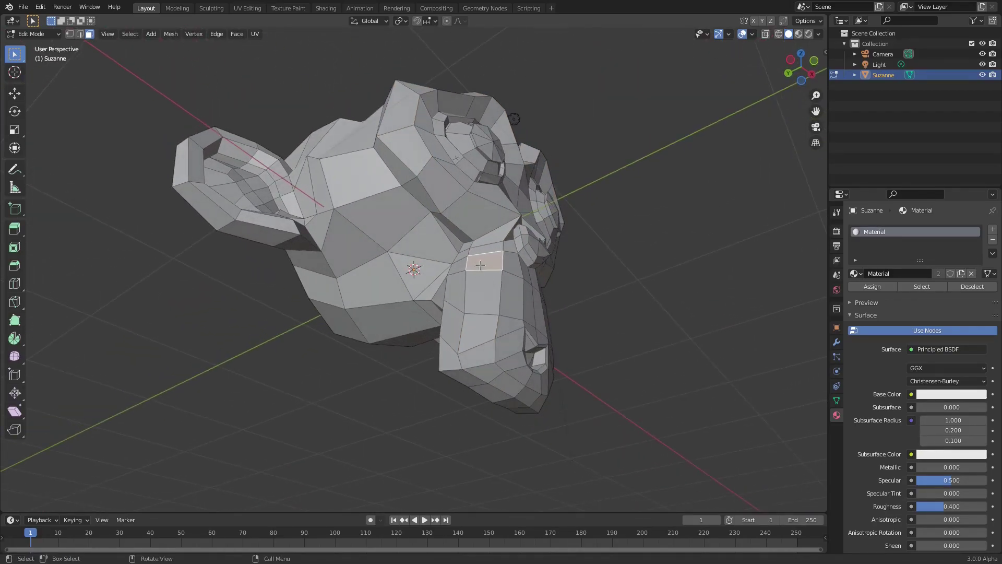
left_click(483, 263, "alt")
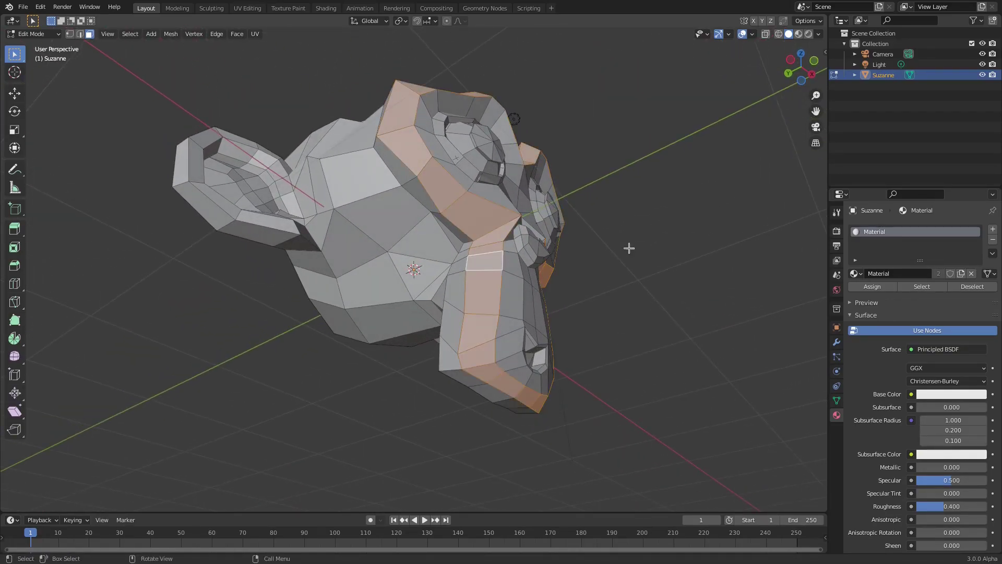
middle_click_drag(633, 248, 578, 269)
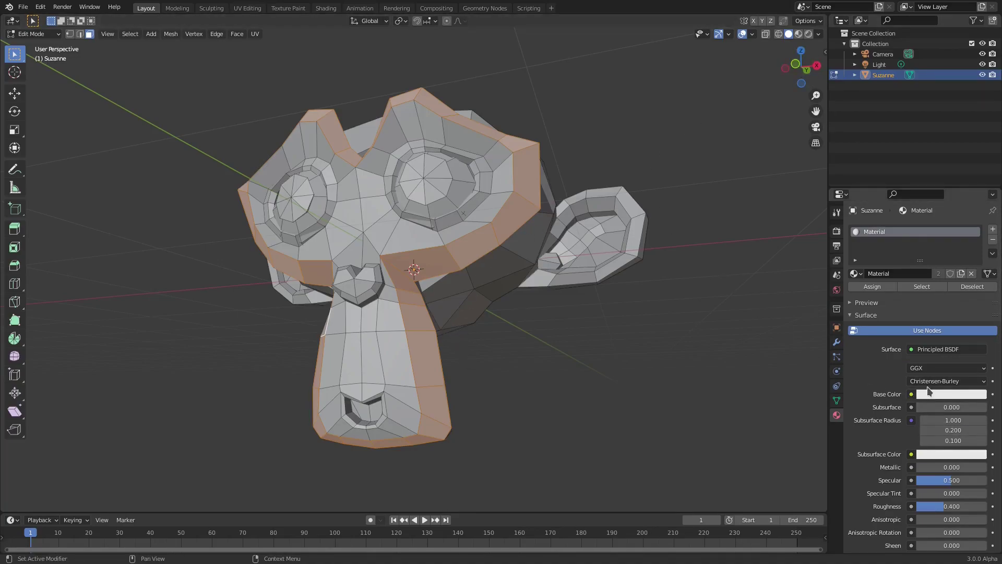
Enable Material Preview shading and set Material's Base Color to bright cyan-blue
left_click(798, 33)
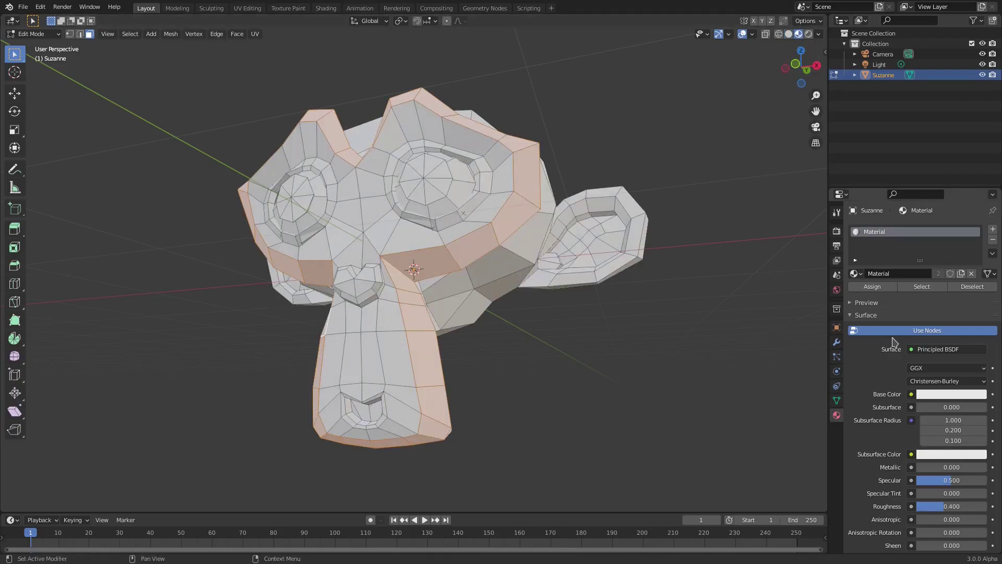
left_click(950, 394)
mouse_move(910, 264)
left_mouse_down()
mouse_move(894, 291)
mouse_move(966, 302)
mouse_move(913, 292)
mouse_move(969, 268)
mouse_move(962, 308)
mouse_move(914, 316)
mouse_move(898, 263)
mouse_move(969, 295)
mouse_move(928, 264)
left_mouse_up()
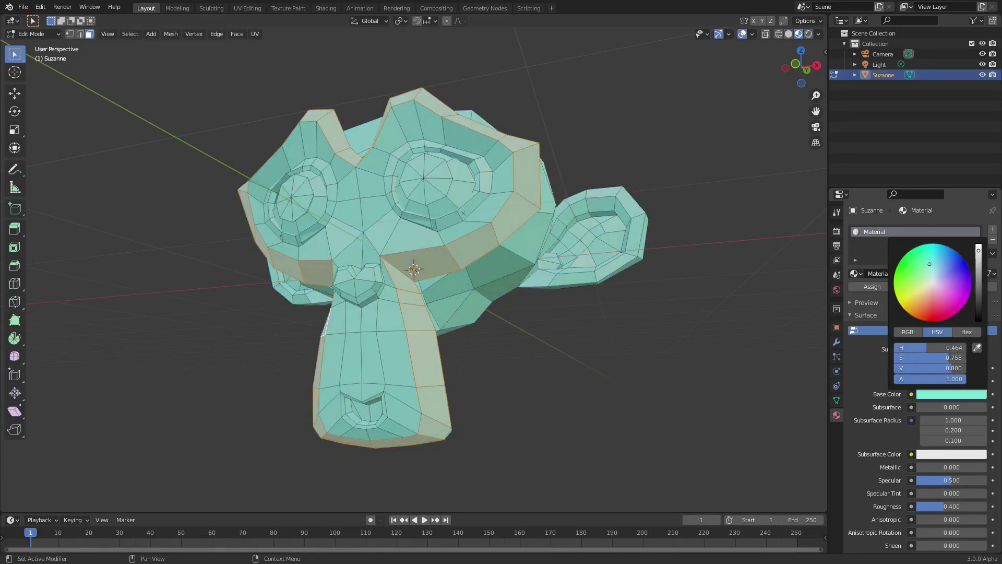
left_click(951, 394)
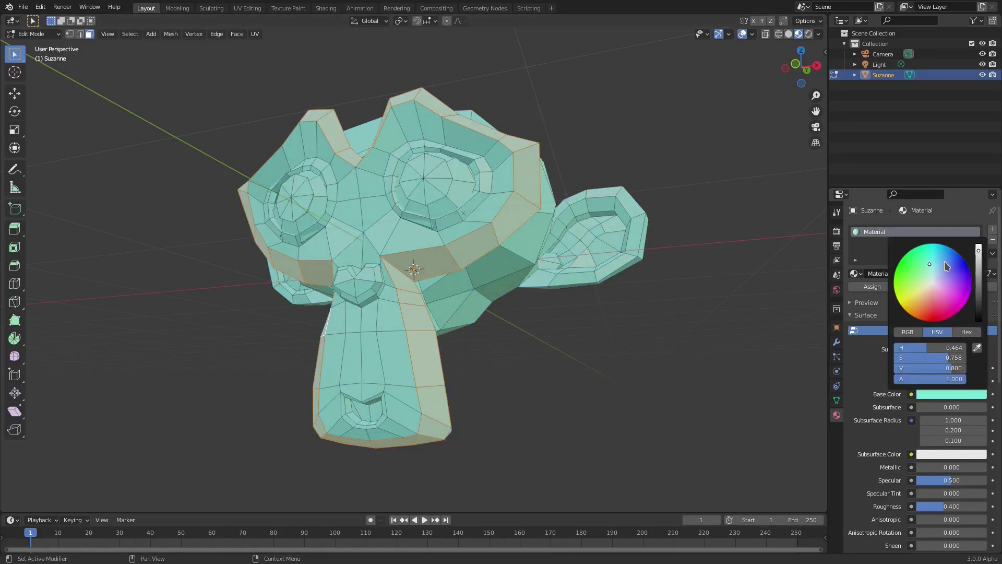
left_click(943, 253)
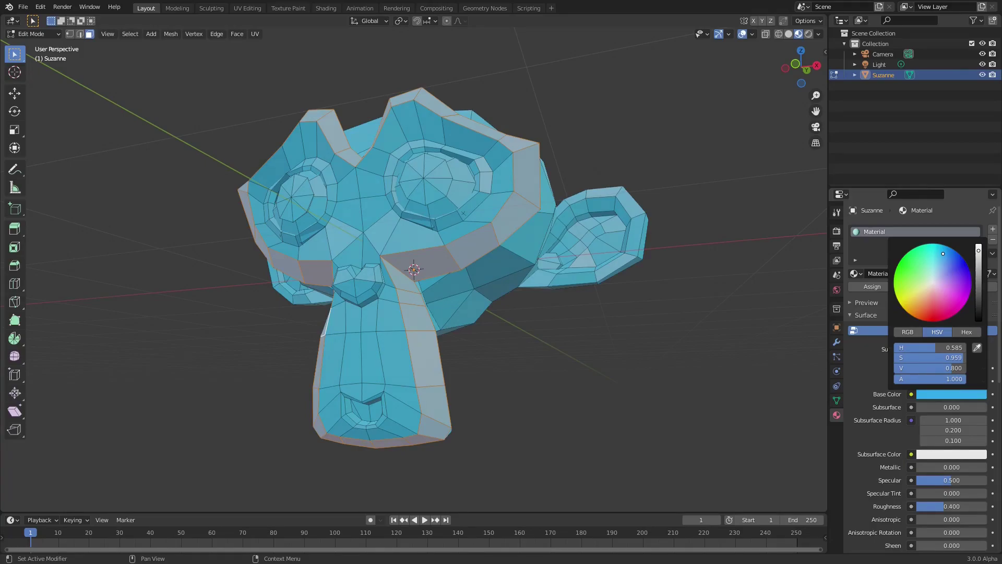
middle_click_drag(523, 265, 378, 219)
middle_click_drag(477, 431, 577, 345)
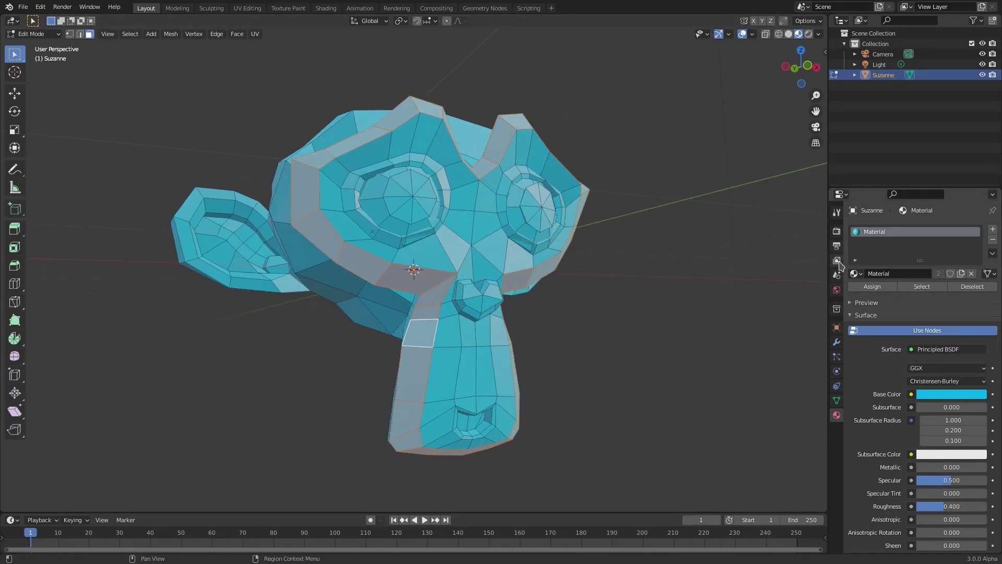
Add a second material slot holding a new red material, Material.001
left_click(992, 230)
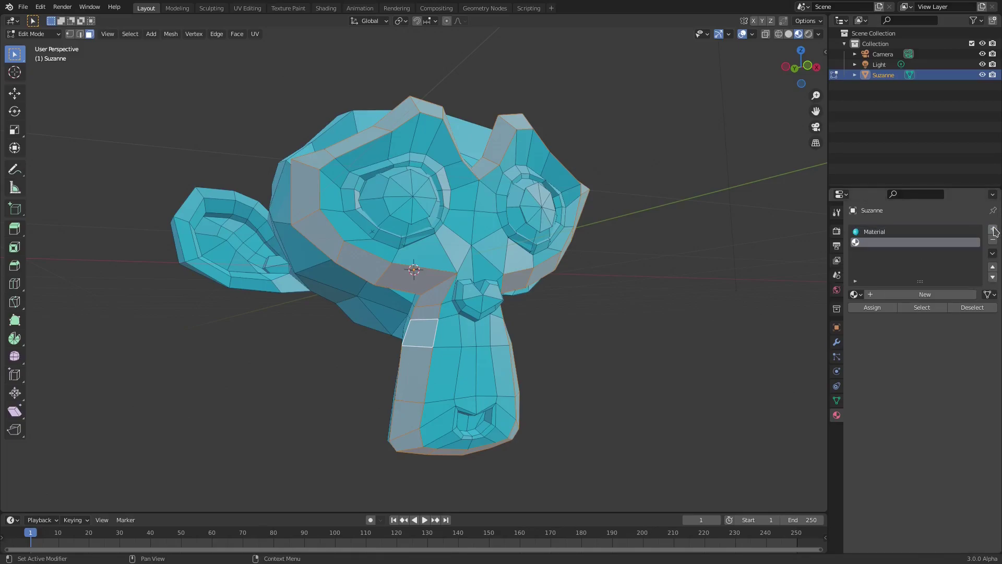
left_click(939, 295)
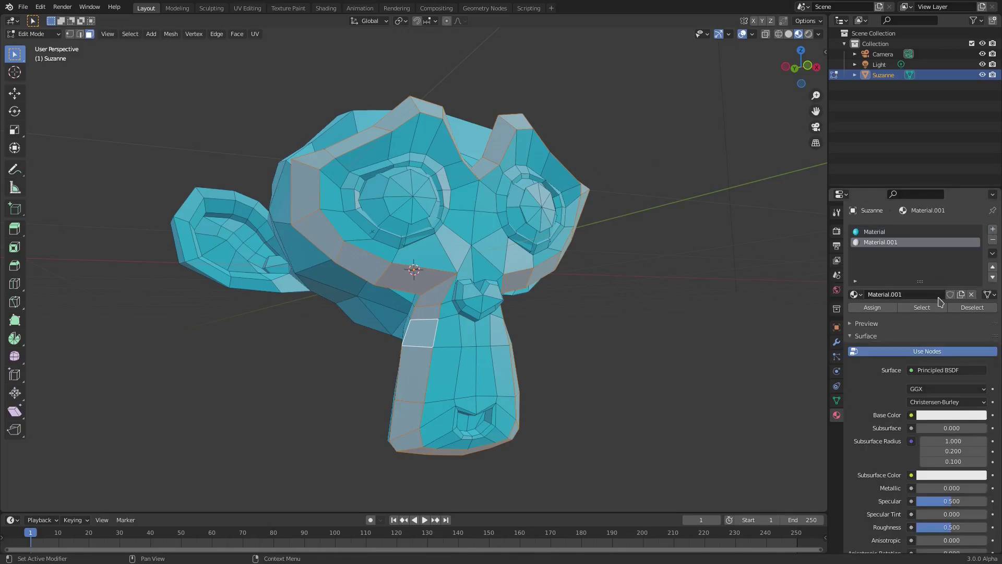
left_click(951, 414)
left_click(929, 332)
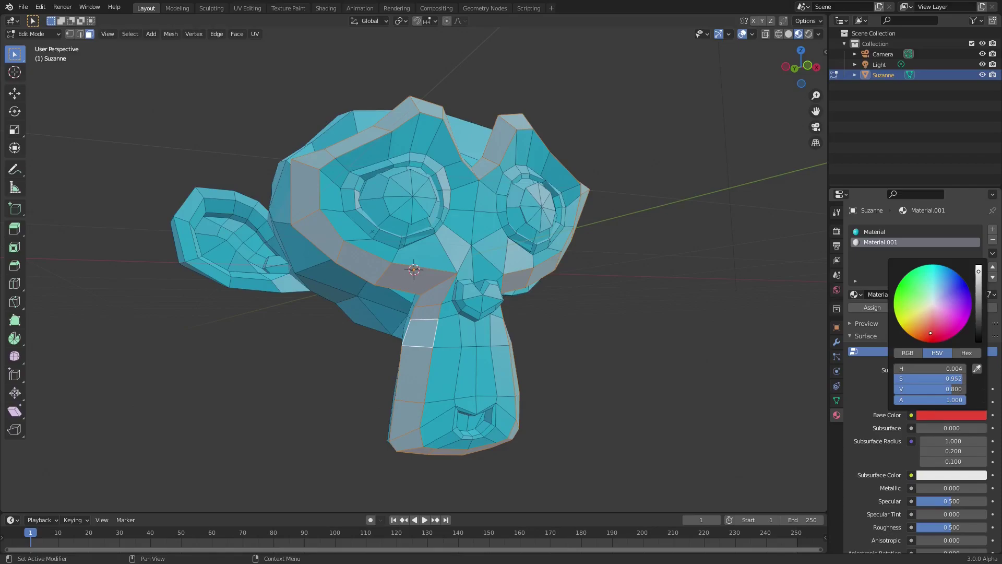
Assign Material.001 to the selected brow and snout faces, then switch to Object Mode and back to Edit Mode
middle_click_drag(740, 282, 521, 250)
left_click(872, 307)
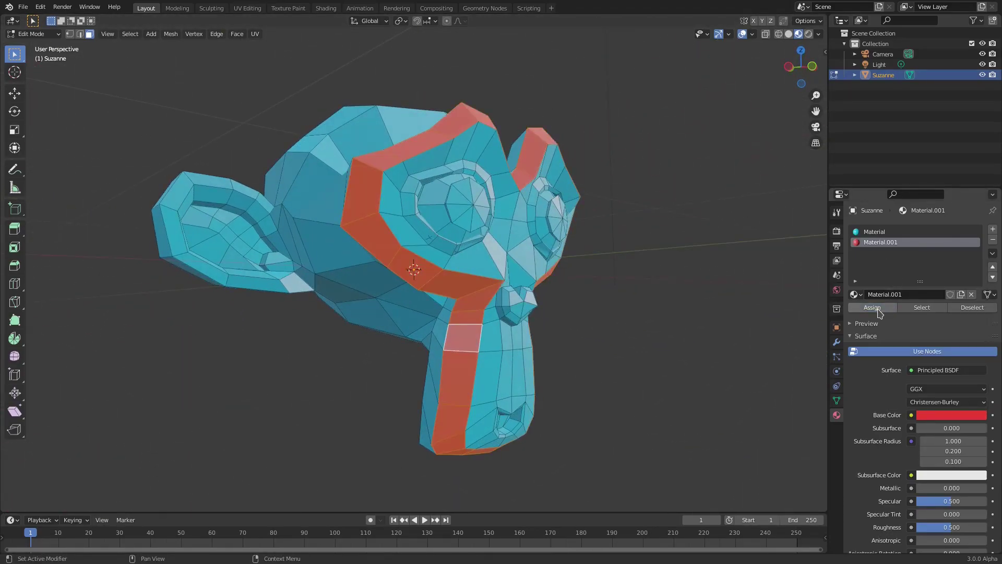
middle_click_drag(618, 205, 578, 259)
key("Tab")
middle_click_drag(636, 280, 593, 290)
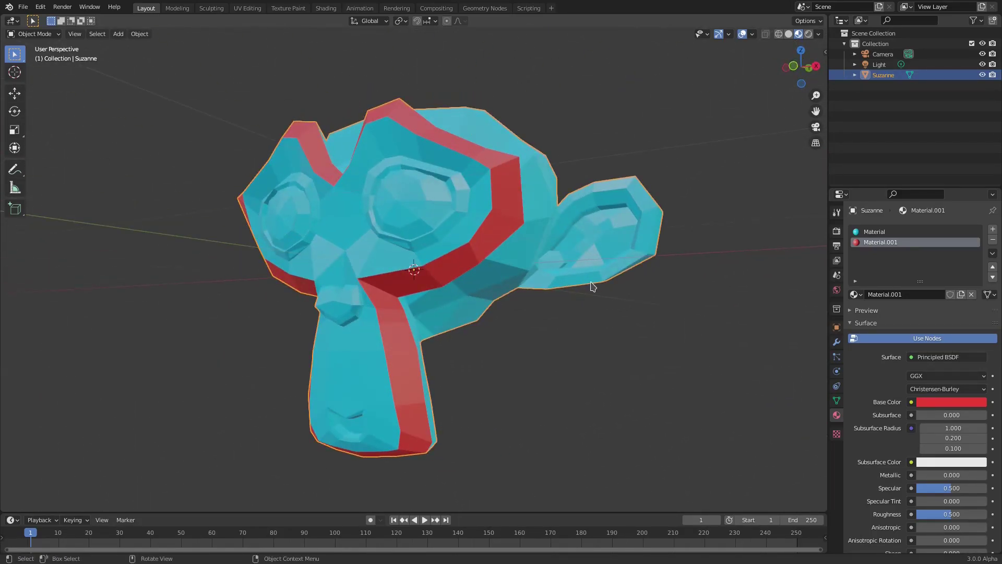
key("Tab")
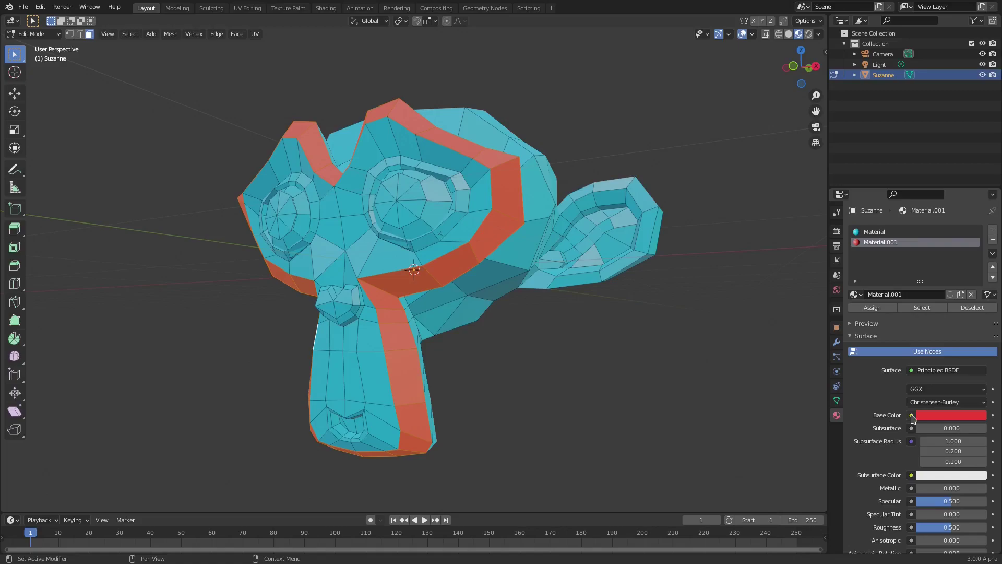
Feed Material.001's Base Color from an Image Texture of the Fortnite screenshot in Downloads
left_click(912, 416)
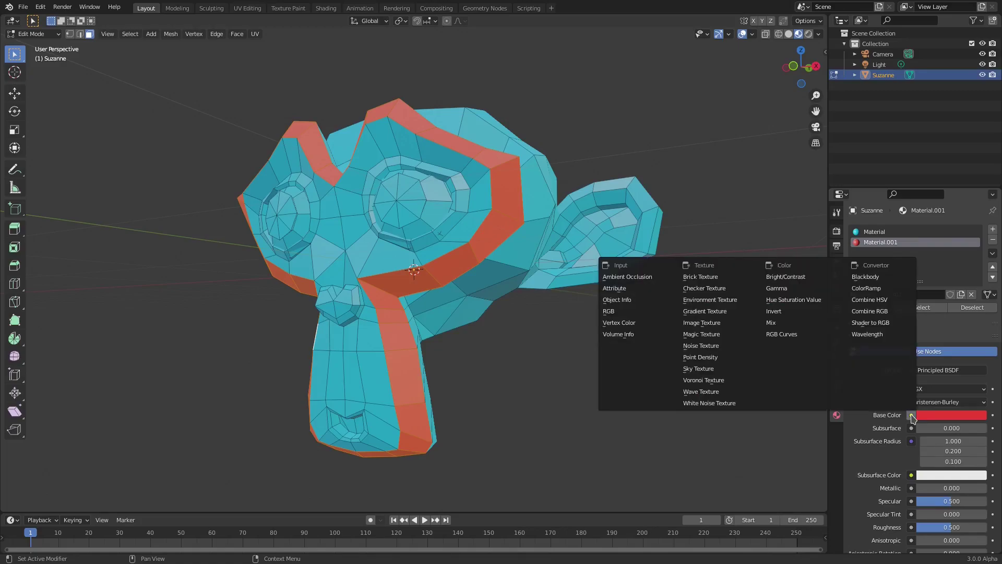
left_click(729, 323)
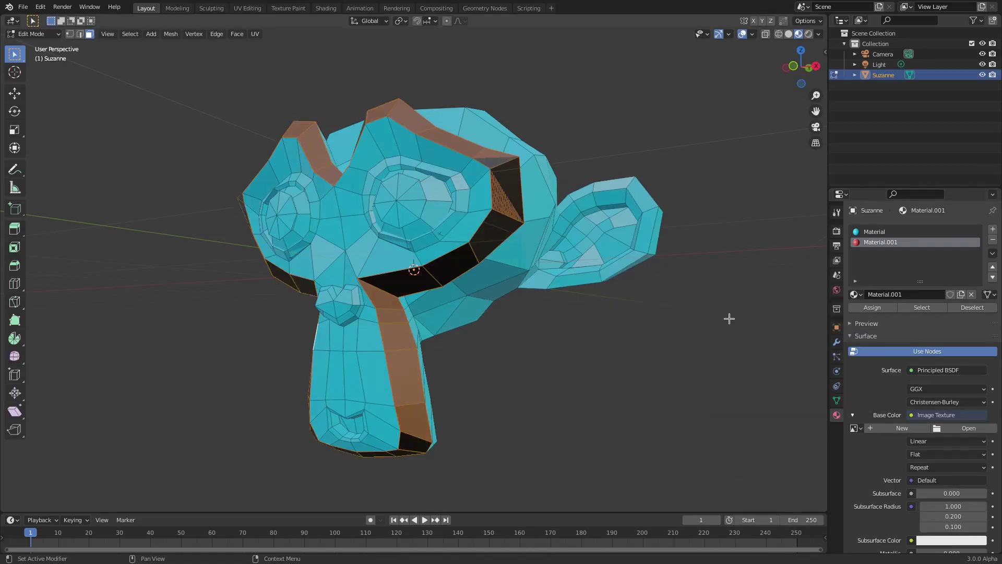
middle_click_drag(653, 284, 886, 387)
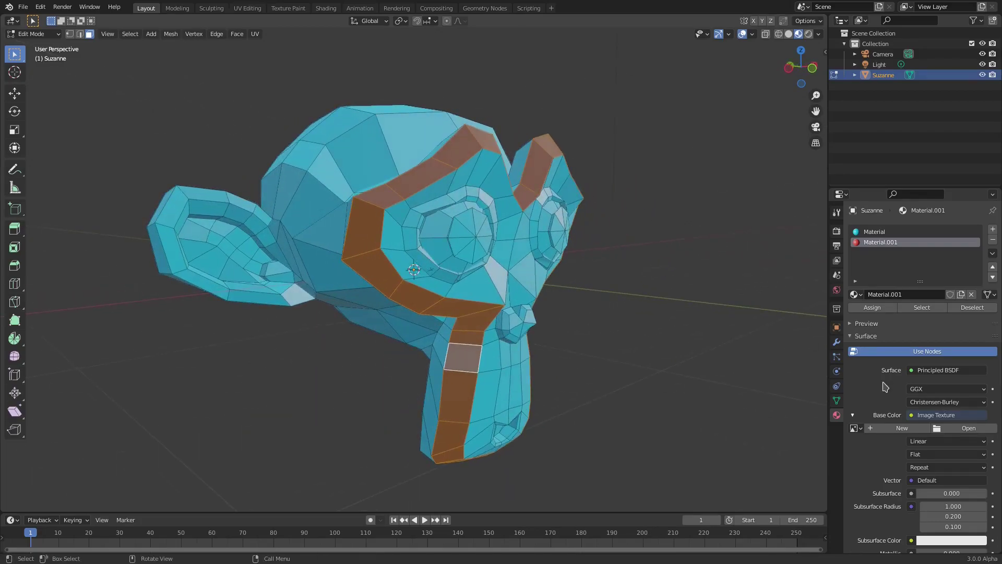
left_click(968, 429)
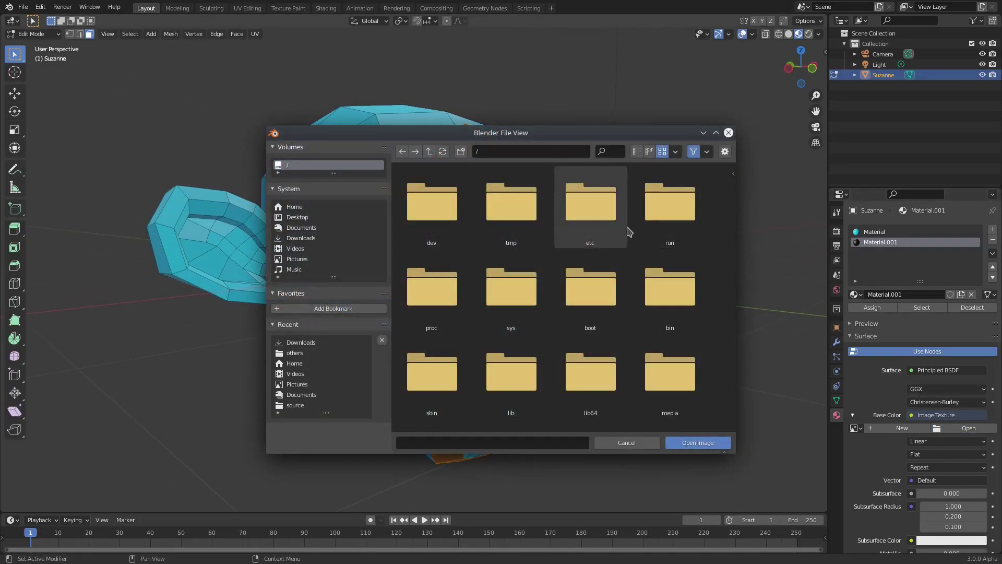
scroll(636, 232, "down", 10)
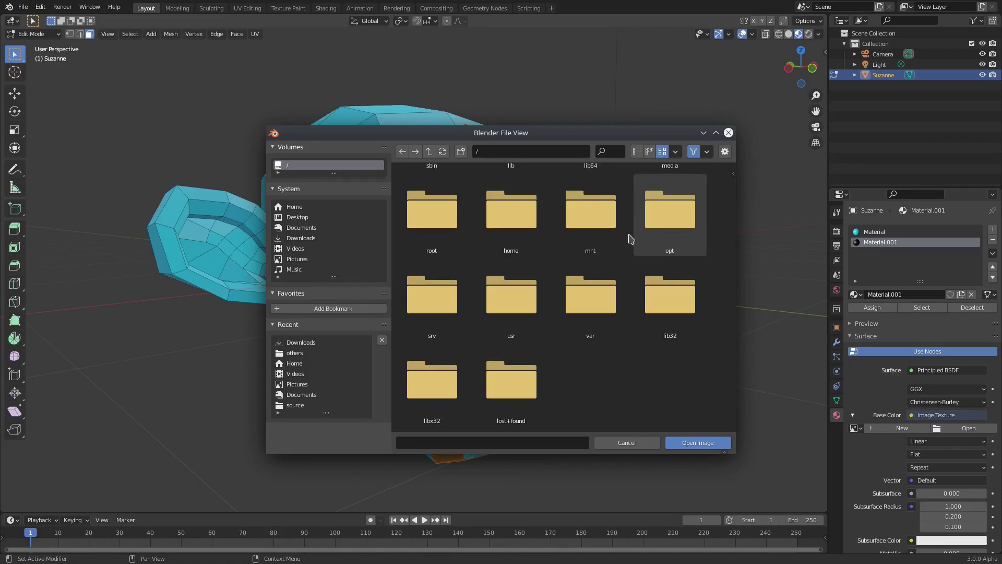
left_click(319, 345)
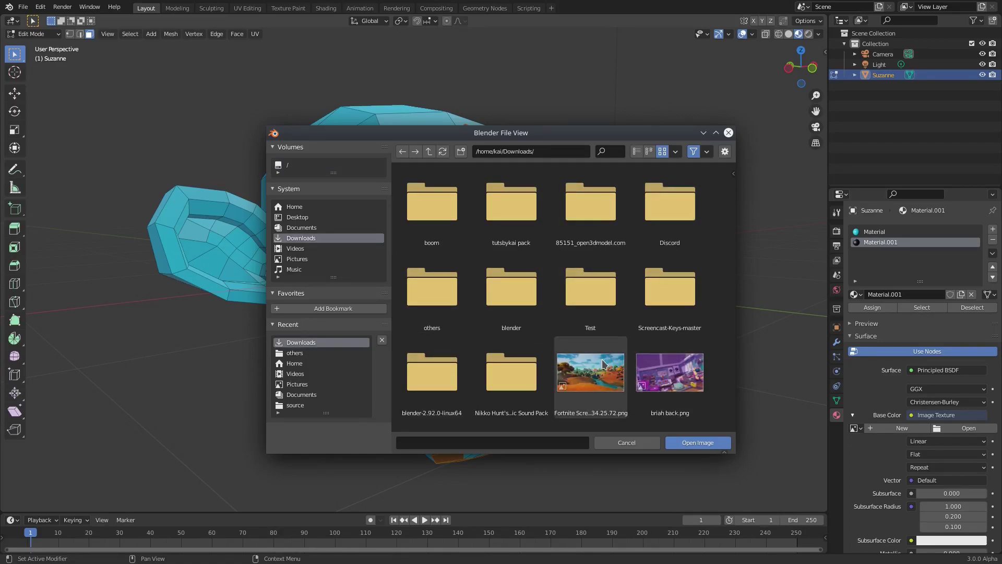
double_click(603, 363)
middle_click_drag(692, 198, 437, 348)
Return to Object Mode, view the textured strip, and select the first material slot, Material
key("Tab")
middle_click_drag(368, 291, 353, 291)
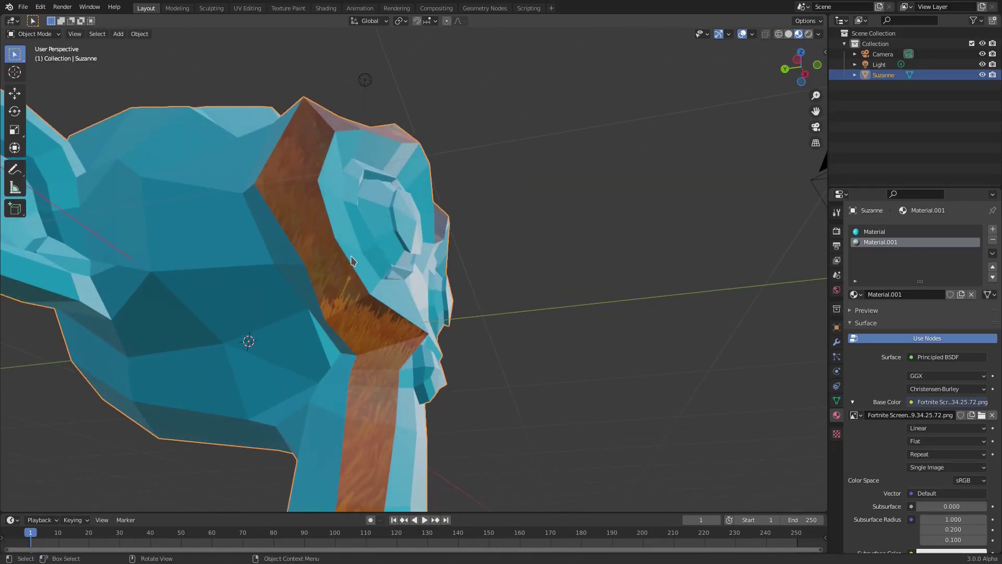
middle_click_drag(378, 413, 418, 351)
middle_click_drag(524, 157, 668, 210)
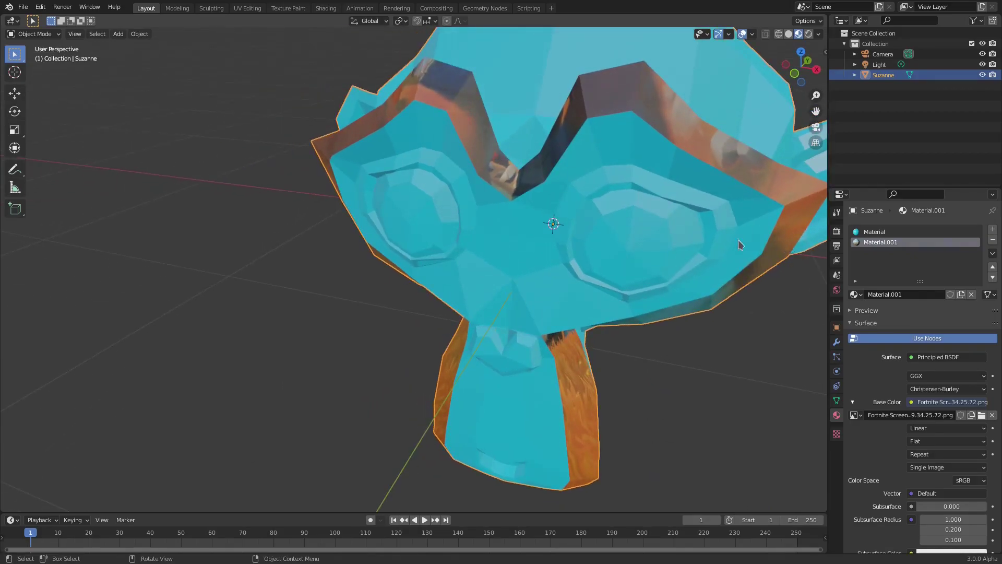
left_click(888, 233)
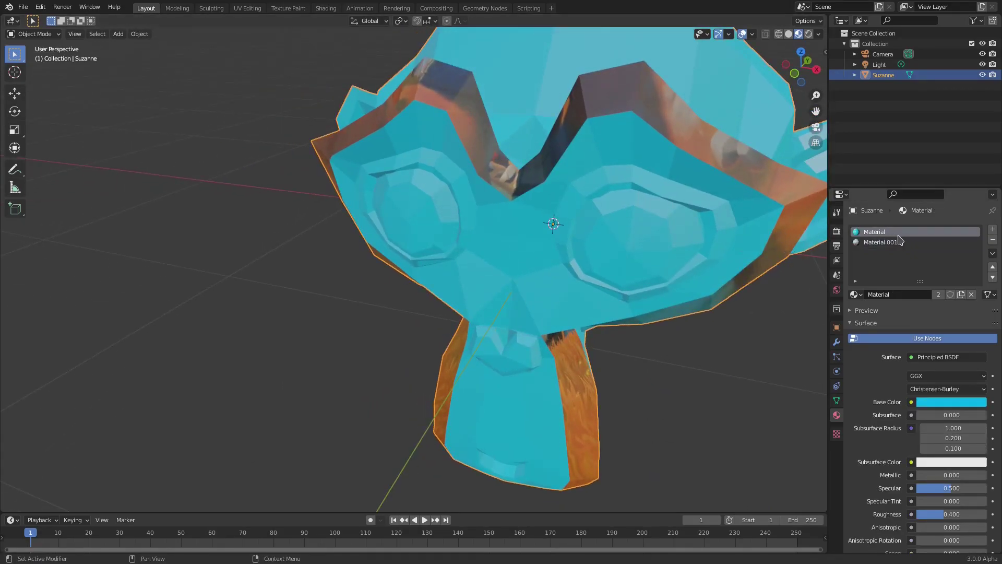
Drive Material's Base Color with an Image Texture loading loki lighting.png from Downloads
middle_click_drag(720, 246, 733, 228)
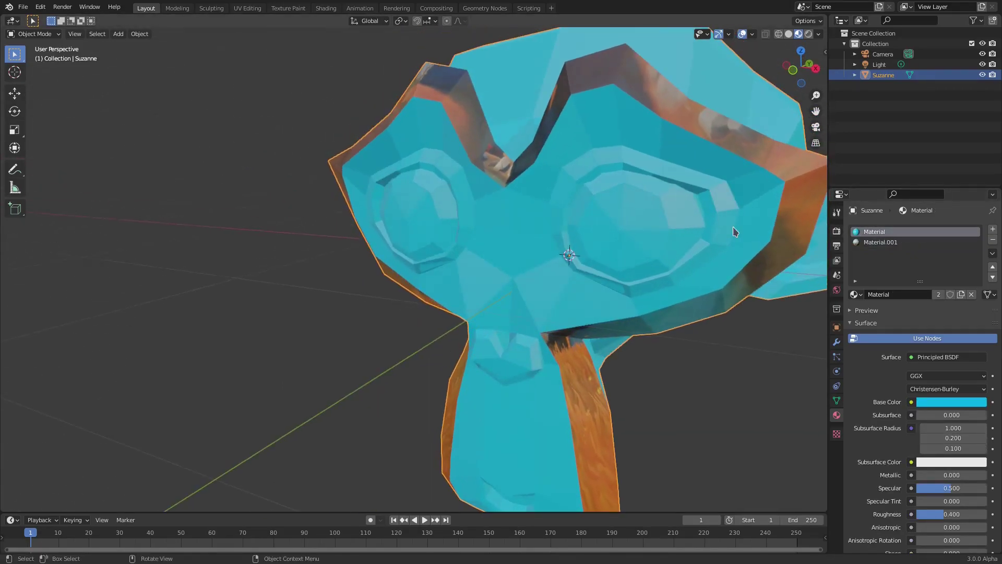
left_click(911, 403)
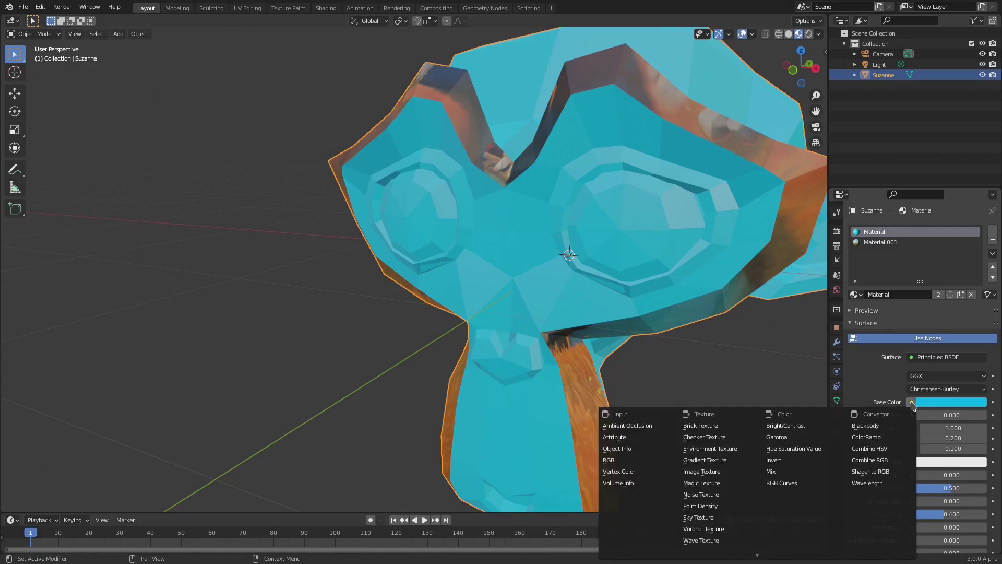
left_click(730, 472)
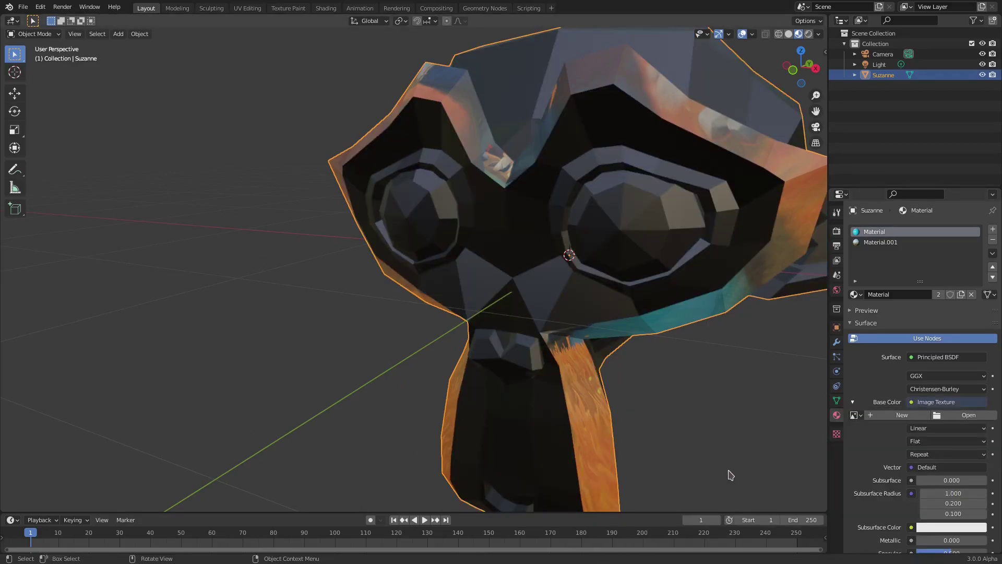
left_click(960, 415)
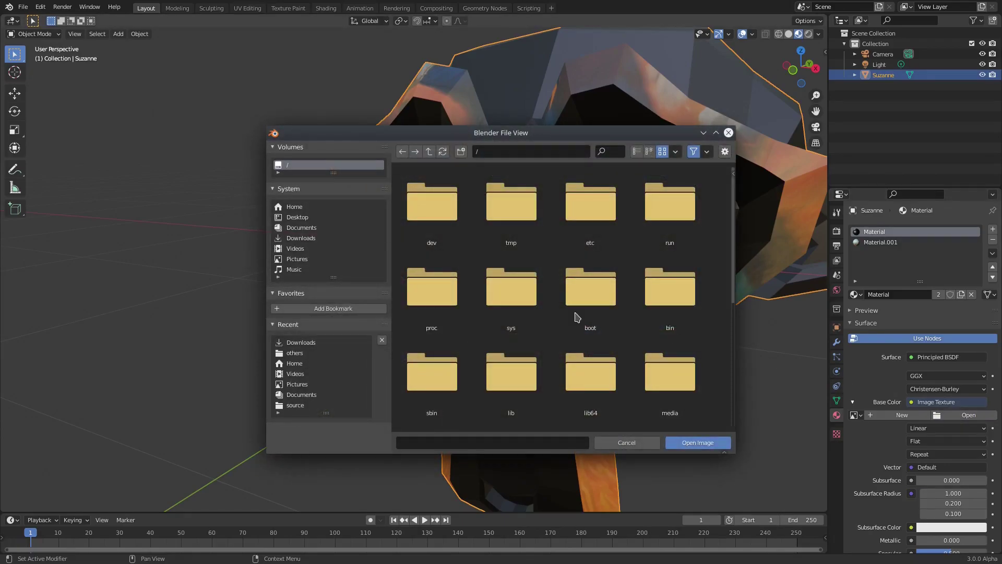
left_click(329, 344)
scroll(663, 330, "down", 2)
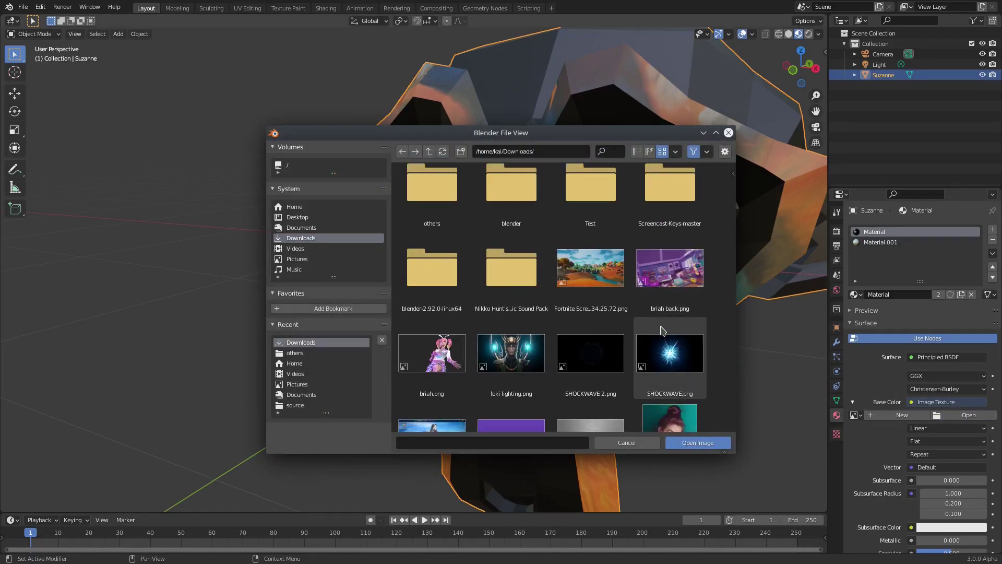
left_click(515, 358)
double_click(516, 357)
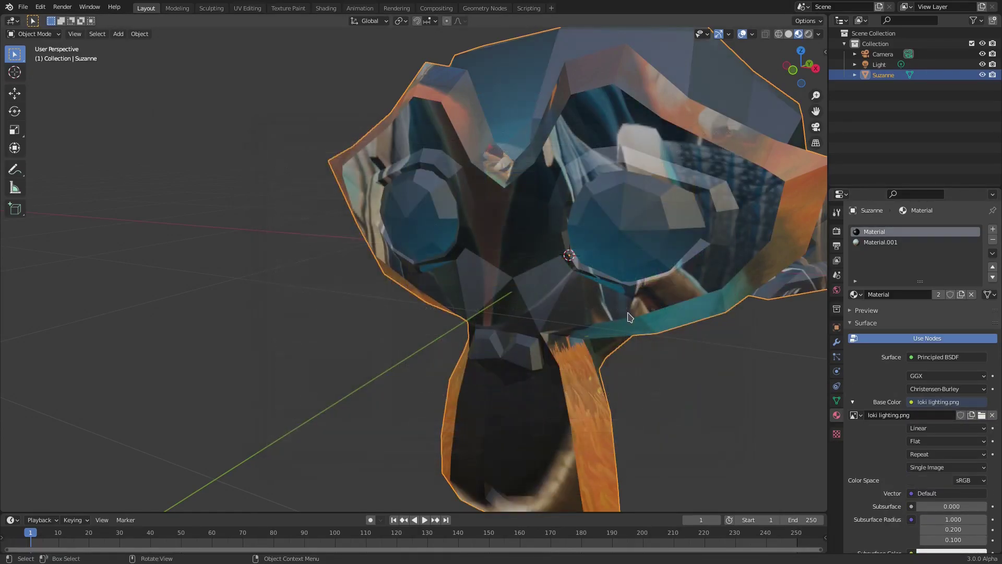
middle_click_drag(516, 334, 559, 267)
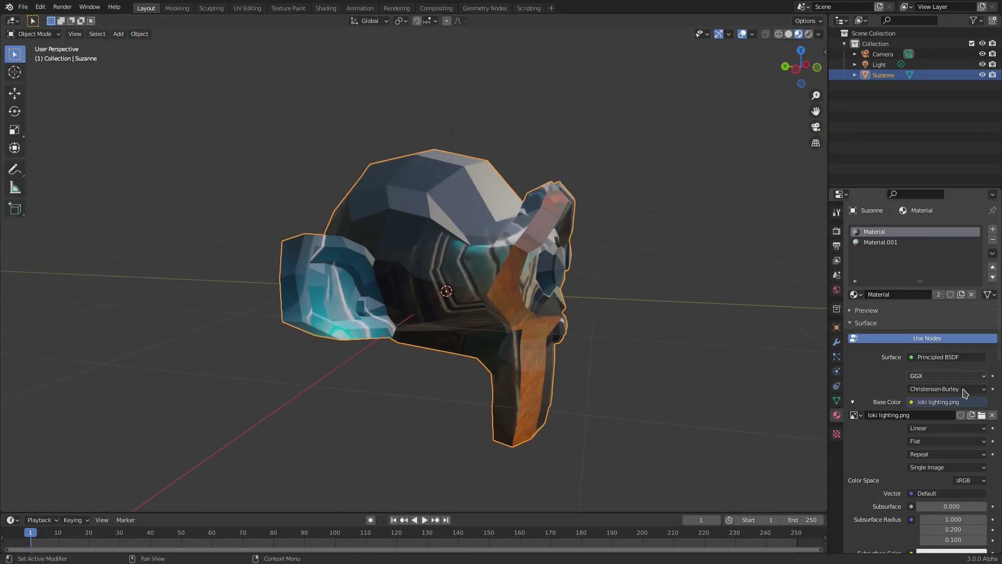
Swap the texture image for pexels-ali-pazani-2787341.jpg
left_click(982, 415)
scroll(680, 331, "down", 5)
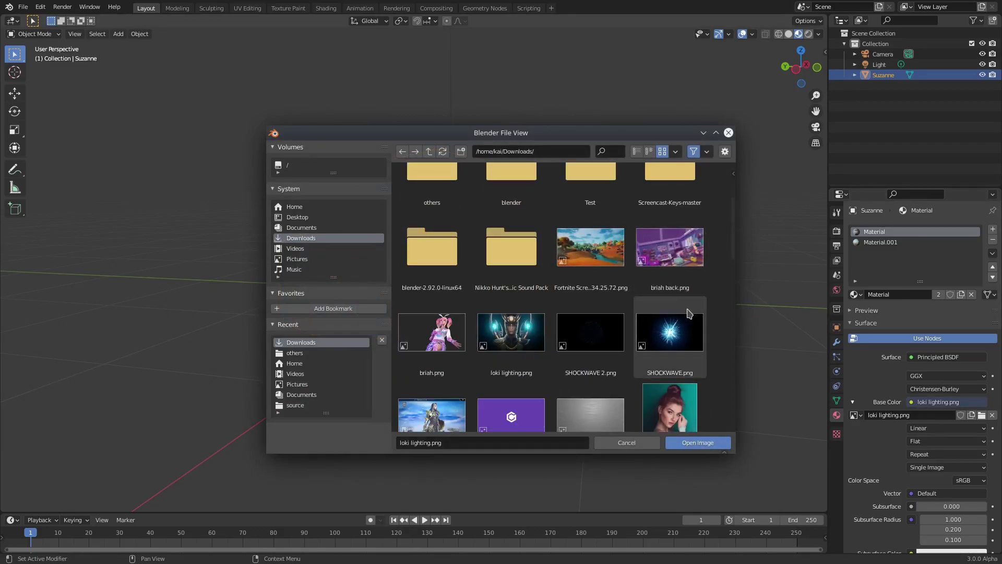
scroll(694, 365, "up", 2)
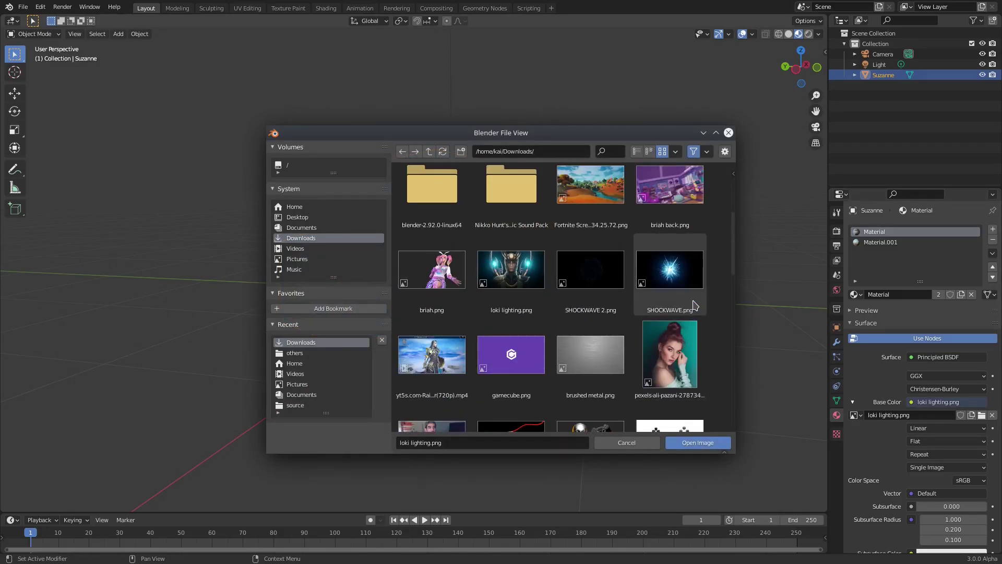
double_click(693, 409)
middle_click_drag(745, 313, 649, 287)
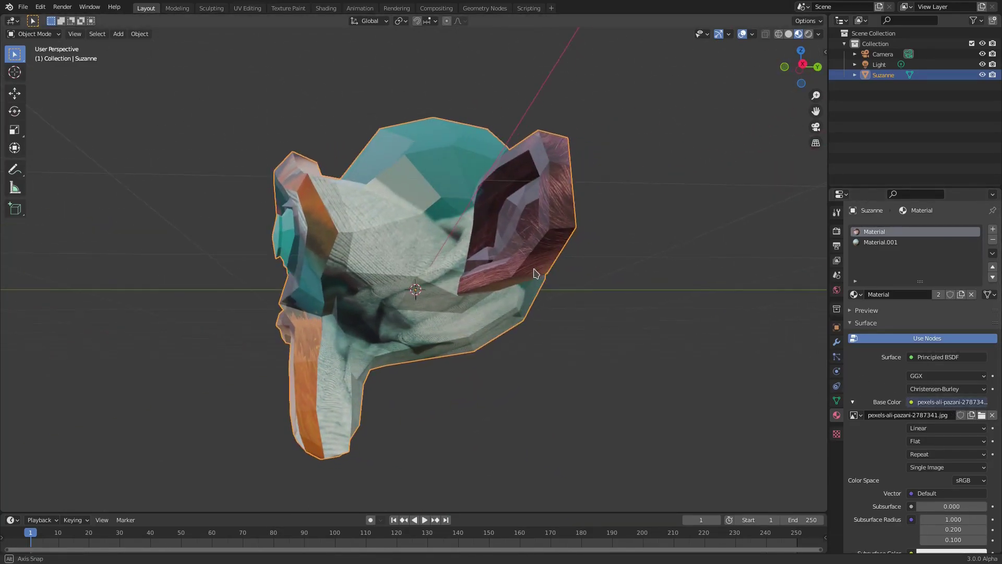
Change Material's Specular from 0.500 to 0.000 and zoom out to view Suzanne
middle_click_drag(470, 272, 606, 245)
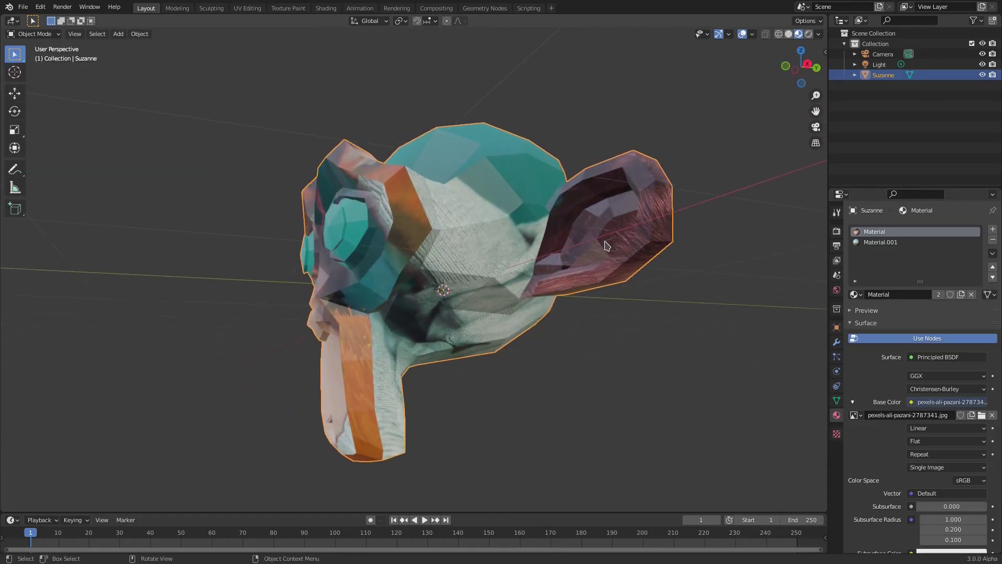
middle_click_drag(516, 207, 371, 251)
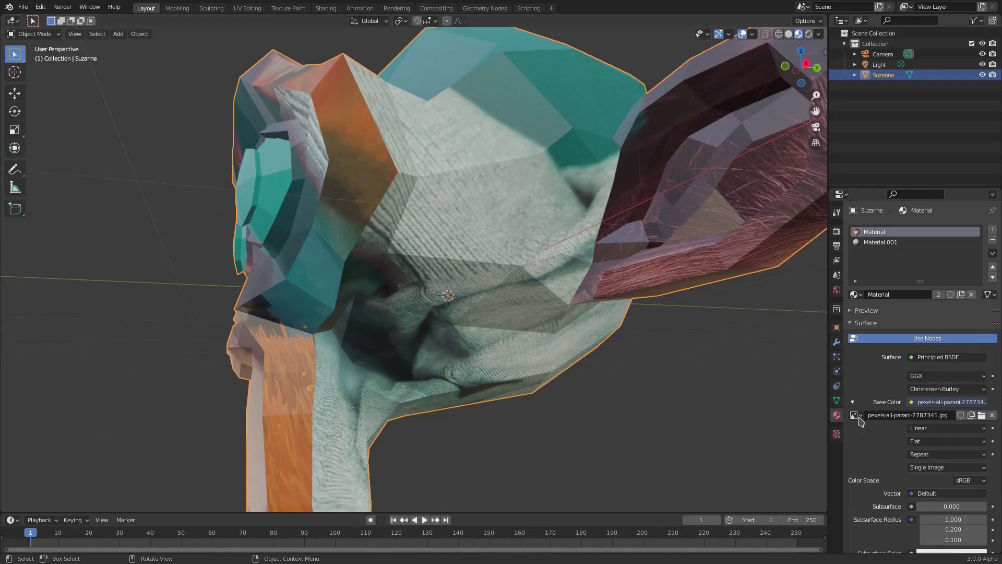
scroll(926, 456, "down", 5)
key("BackSpace")
middle_click_drag(574, 292, 69, 99)
scroll(572, 261, "down", 3)
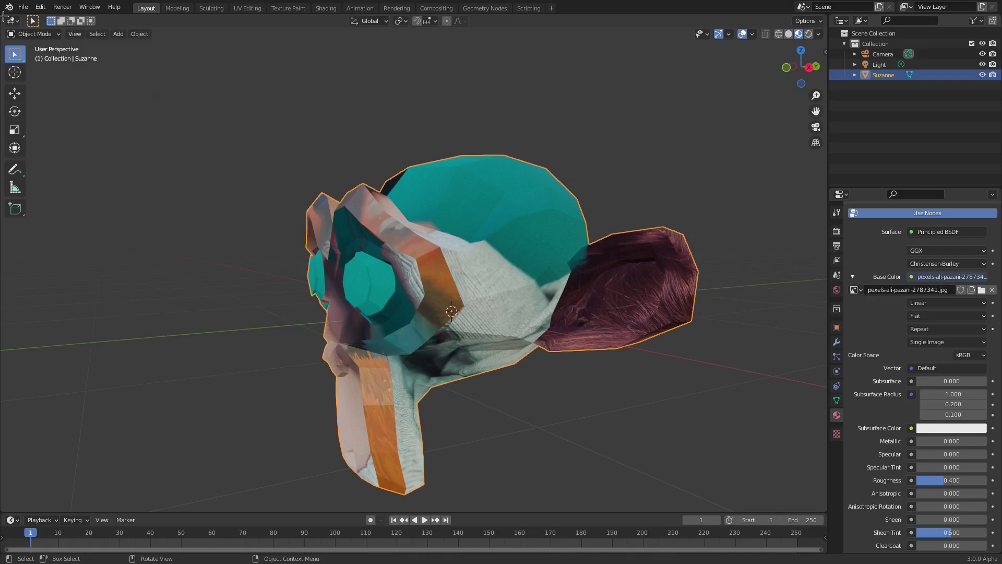
Split the viewport and make the left half a UV Editor showing pexels-ali-pazani-2787341.jpg
left_click_drag(4, 17, 426, 21)
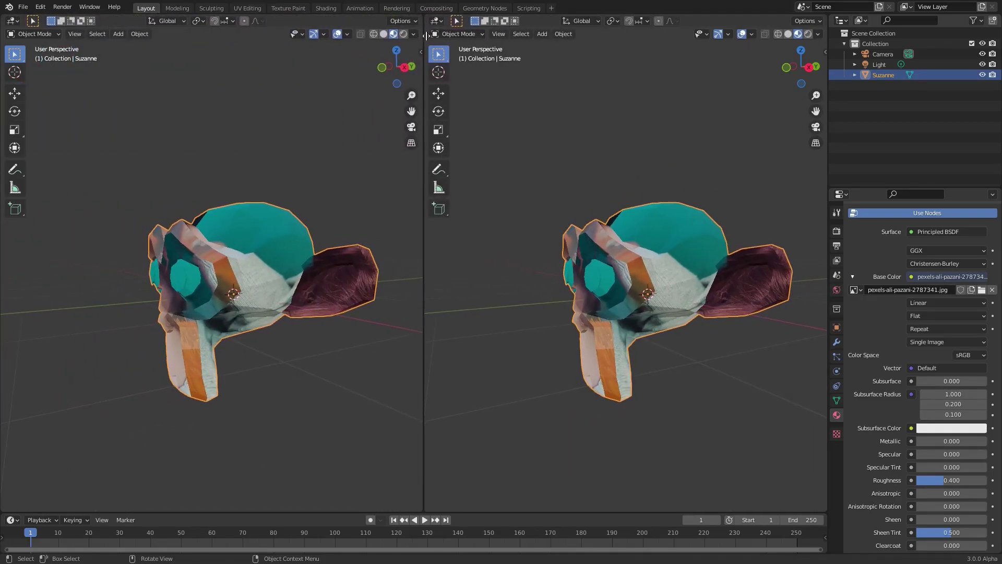
left_click(13, 21)
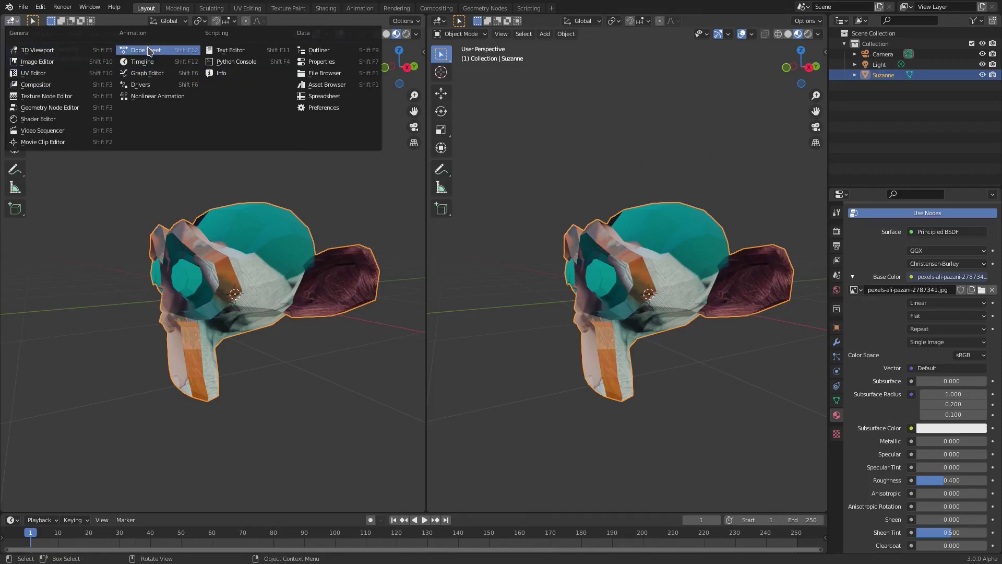
left_click(74, 76)
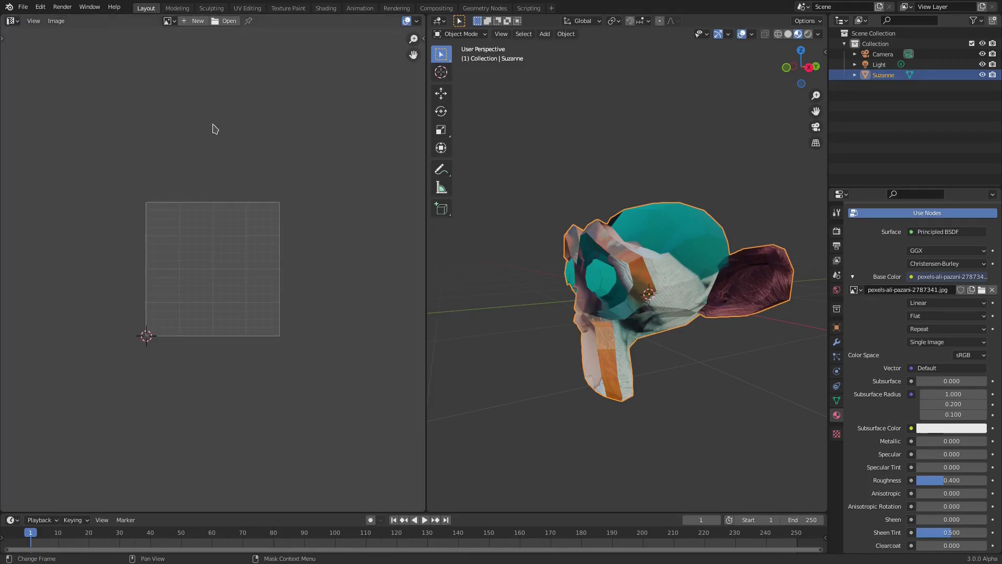
left_click(170, 21)
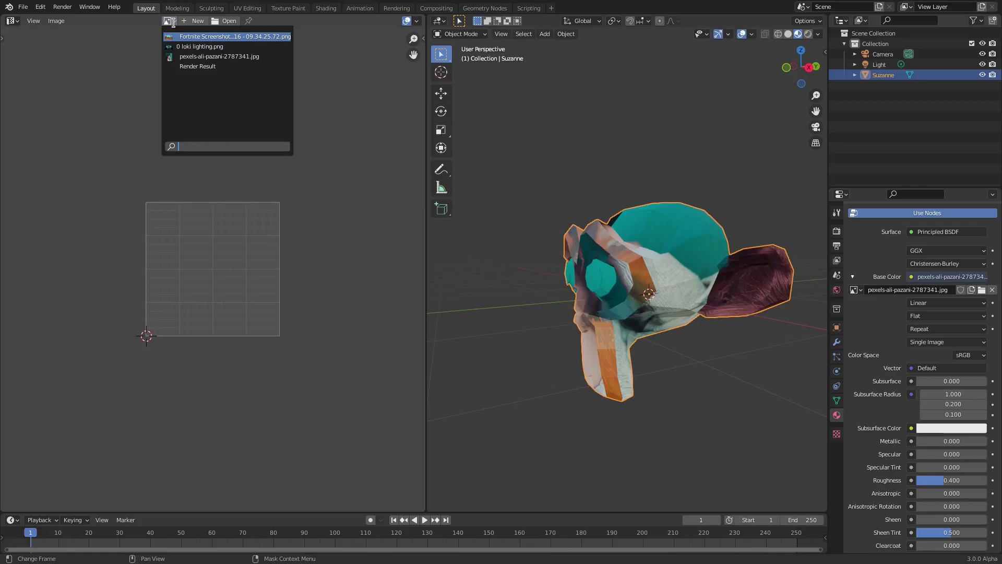
left_click(207, 56)
scroll(306, 278, "down", 4)
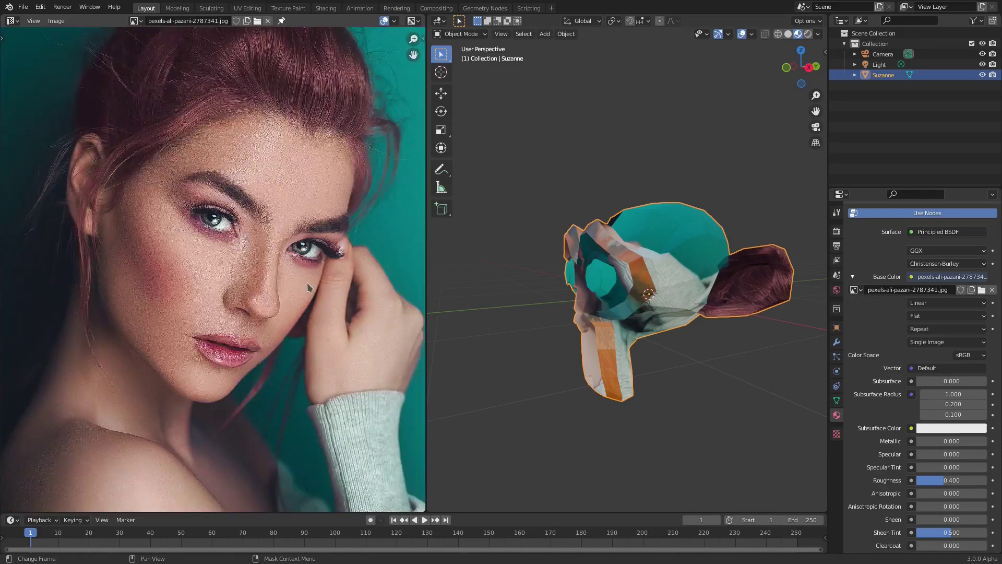
Enter Edit Mode on Suzanne with the first material slot, Material, active
key("Tab")
scroll(209, 235, "down", 1)
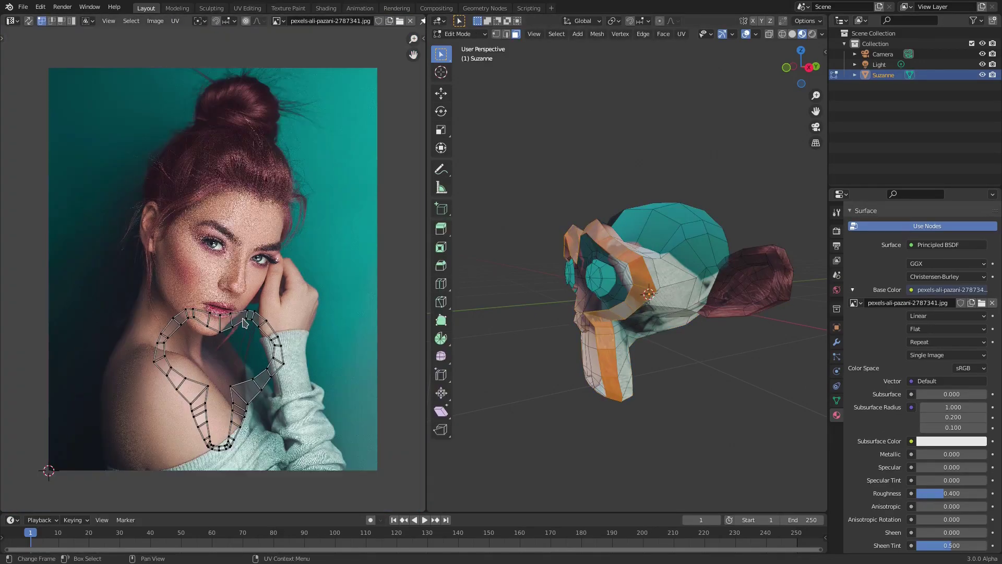
middle_click_drag(96, 195, 121, 132)
scroll(225, 146, "up", 4)
middle_click_drag(683, 308, 731, 311)
scroll(895, 245, "up", 6)
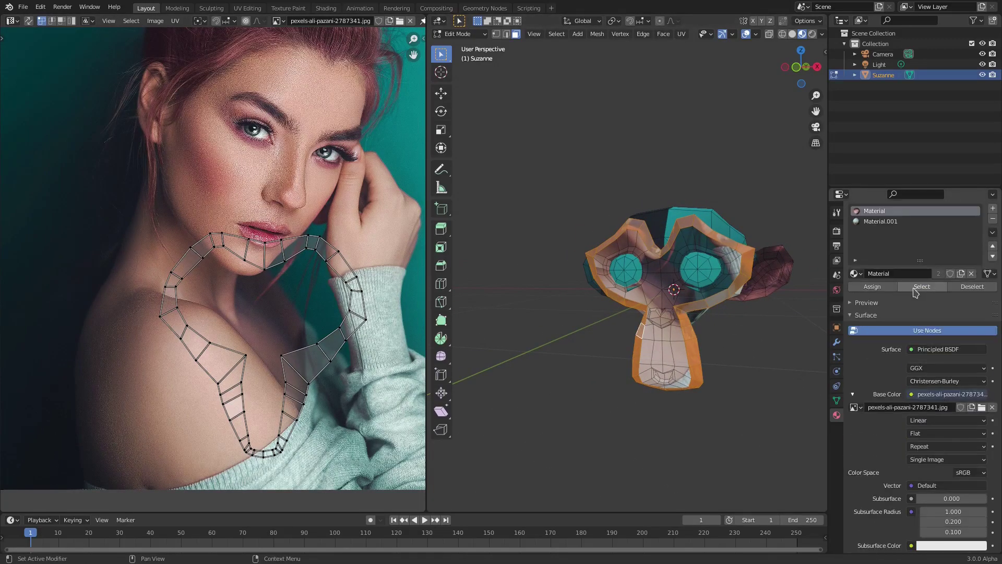
left_click(895, 243)
left_click(887, 231)
key("Tab")
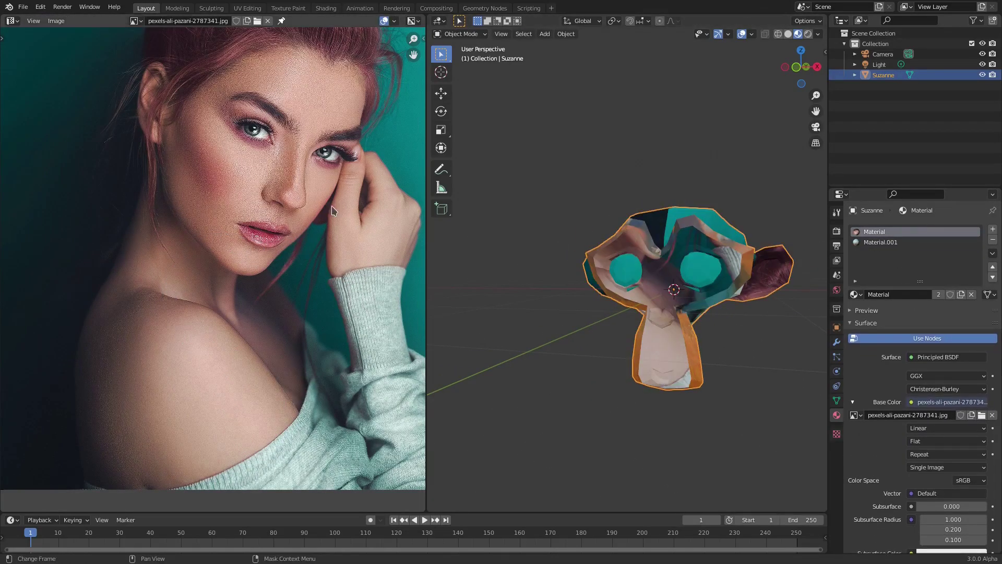
key("Tab")
Select all faces and UVs, cancel a trial move, and frame the whole photo with Home
middle_click_drag(310, 202, 271, 170)
key("a")
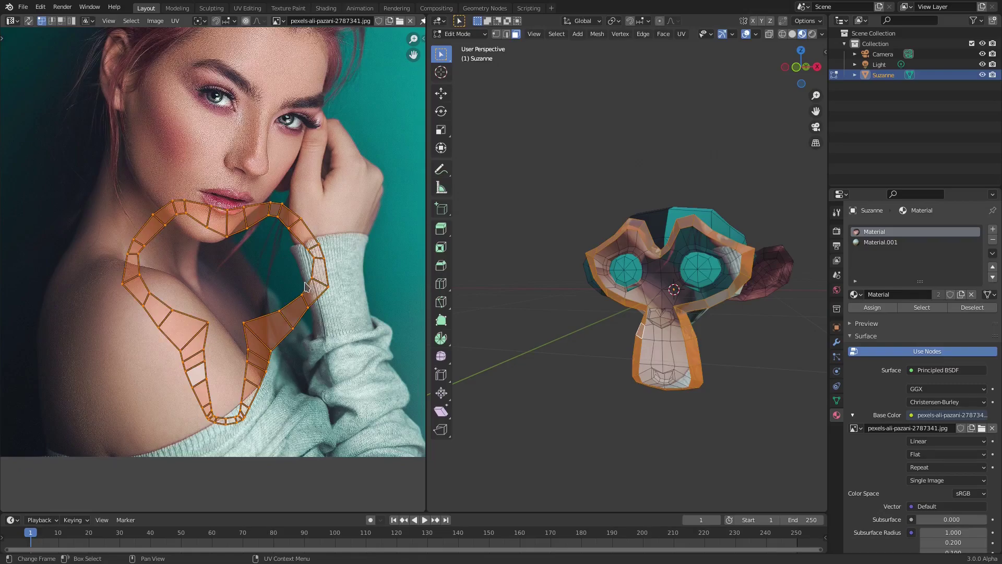
key("g")
key("Escape")
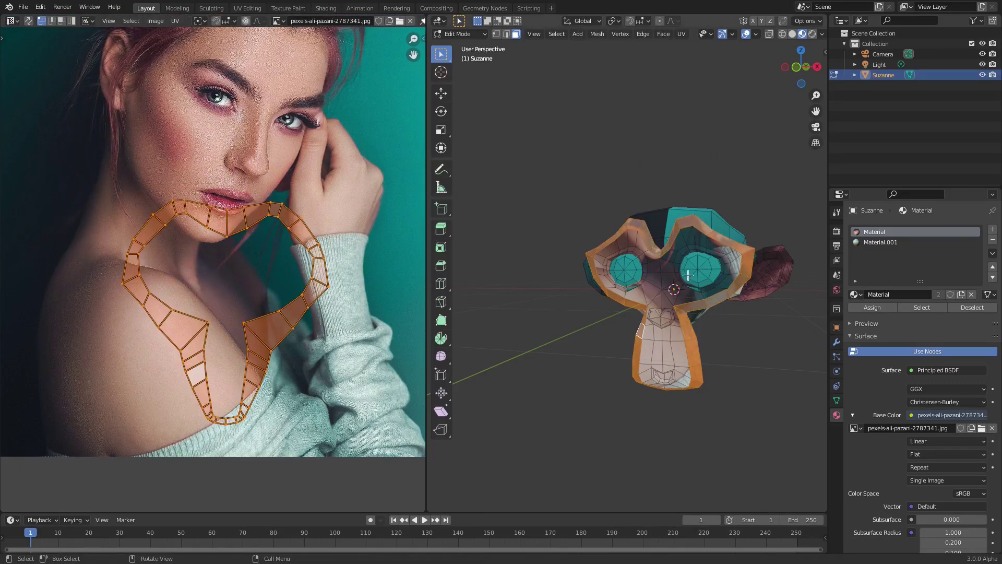
middle_click_drag(600, 292, 633, 292)
scroll(633, 292, "up", 5)
key("g")
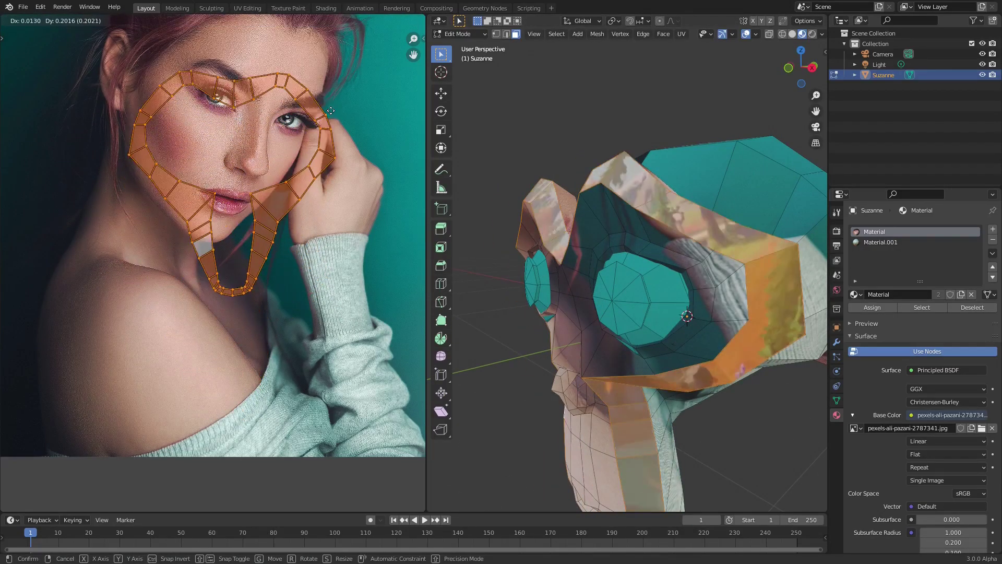
key("Escape")
key("Home")
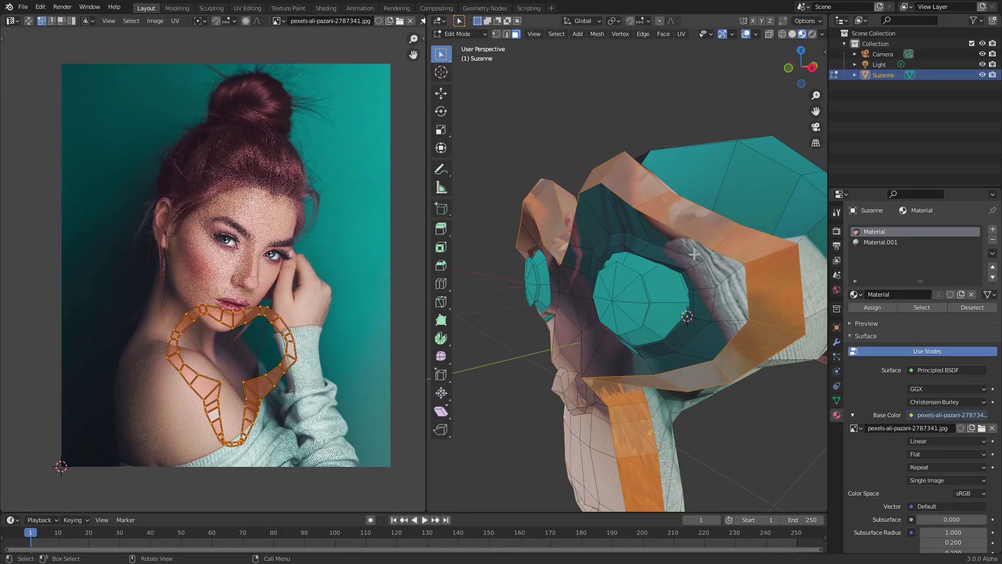
Display the Fortnite screenshot image in the UV editor instead of the portrait photo
left_click(280, 24)
left_click(296, 44)
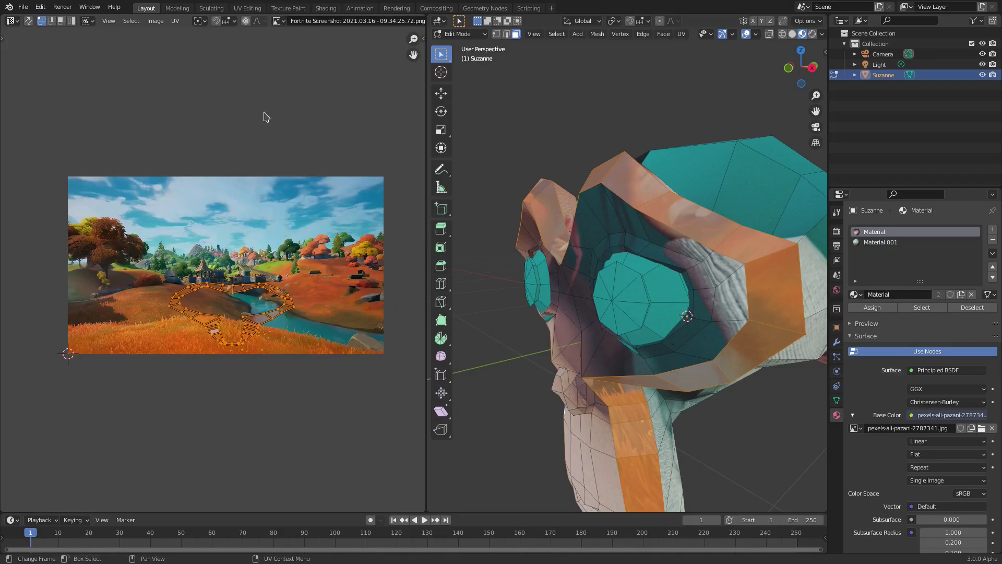
scroll(279, 242, "up", 3)
middle_click_drag(279, 242, 248, 207)
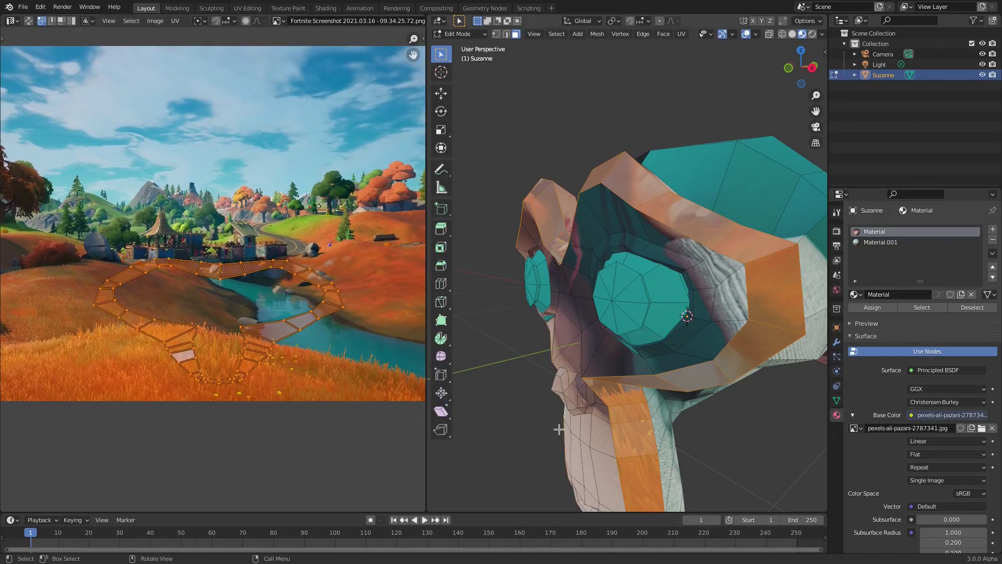
middle_click_drag(736, 198, 742, 186)
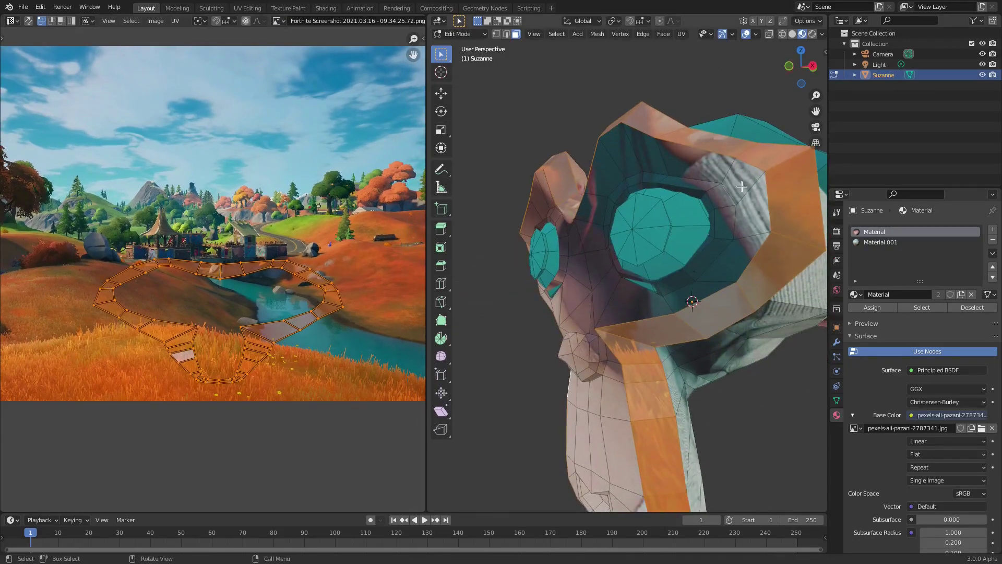
With viewport overlays hidden, select Suzanne's face UV island and move it upward on the screenshot
left_click(746, 35)
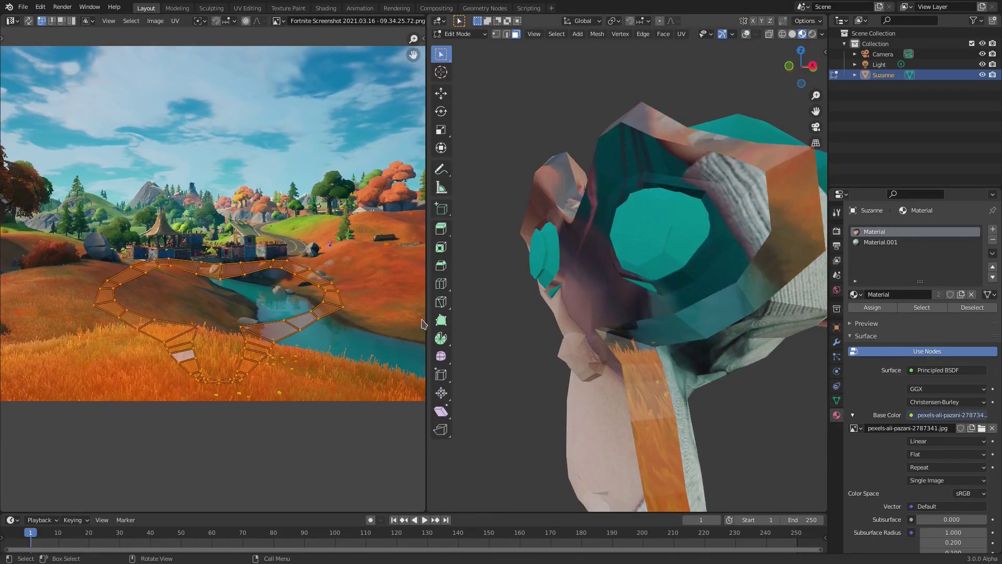
left_click(285, 301)
left_click(286, 305)
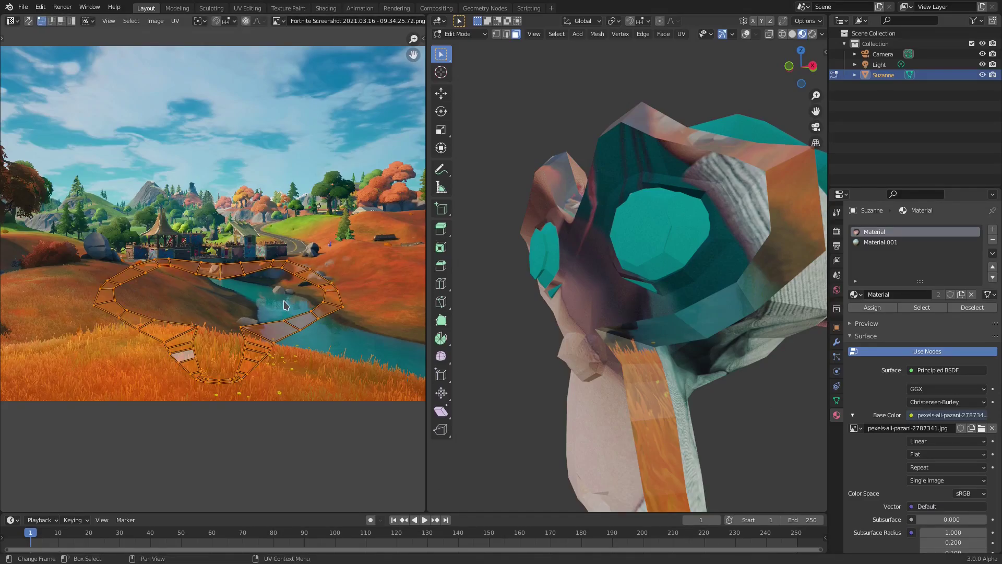
key("g")
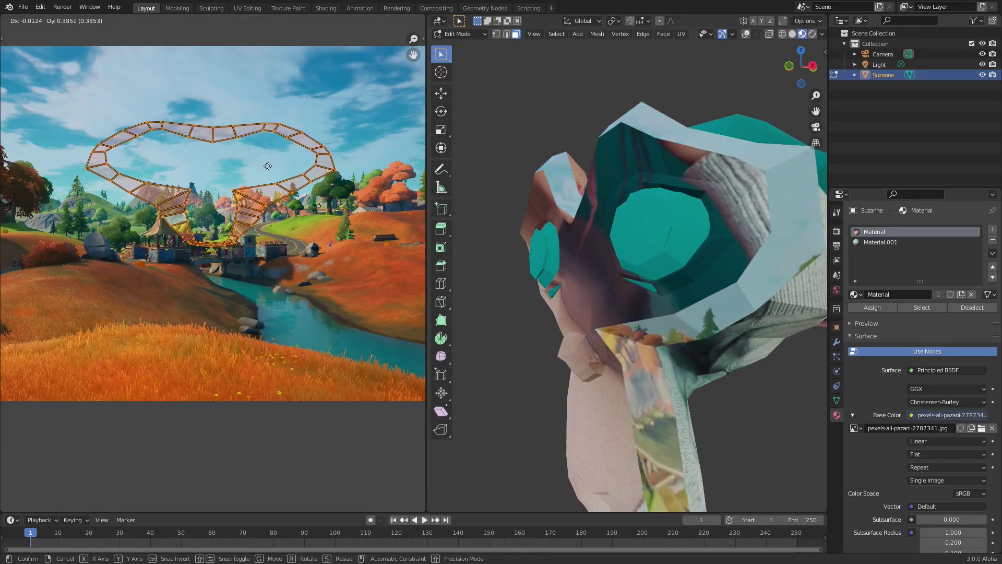
left_click(291, 37)
Return to Object Mode, turn overlays back on, and orbit around Suzanne to view the result
key("Tab")
middle_click_drag(671, 213, 720, 156)
left_click(742, 34)
middle_click_drag(629, 144, 695, 226)
In Edit Mode, select both of Suzanne's eyes using select linked (L) on each
key("Tab")
scroll(627, 228, "up", 2)
left_click(627, 228)
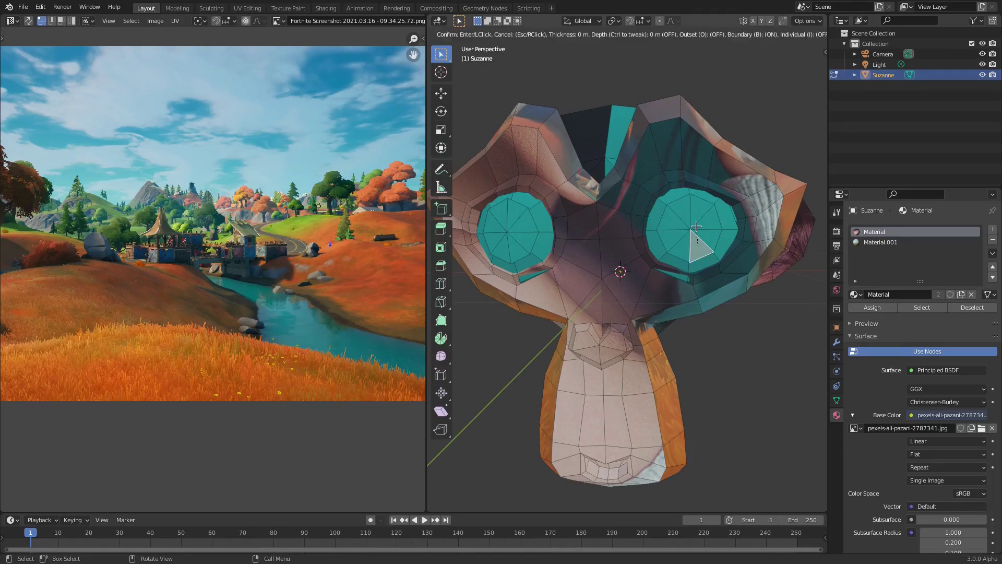
key("ctrl+Tab")
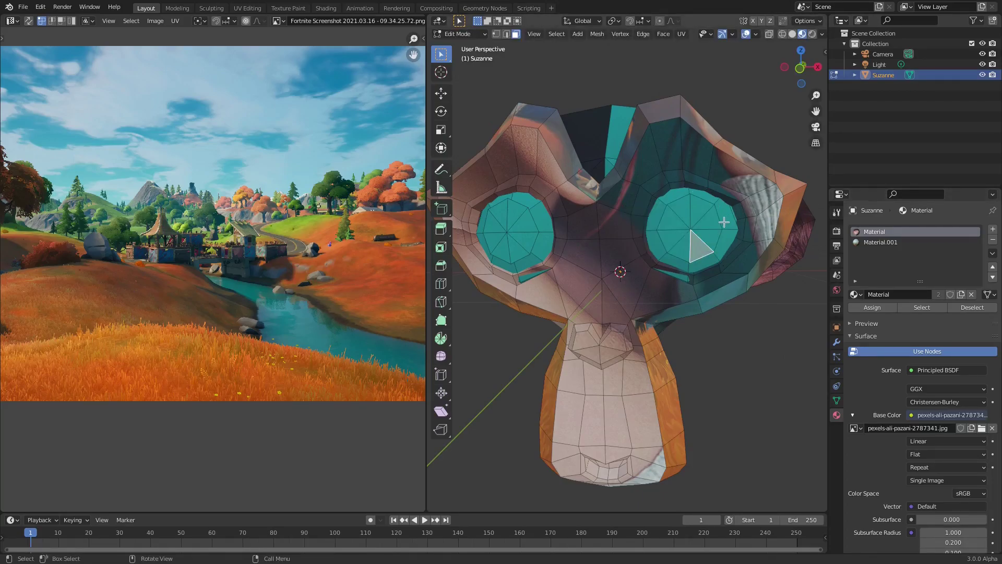
key("l")
middle_click_drag(700, 226, 662, 226)
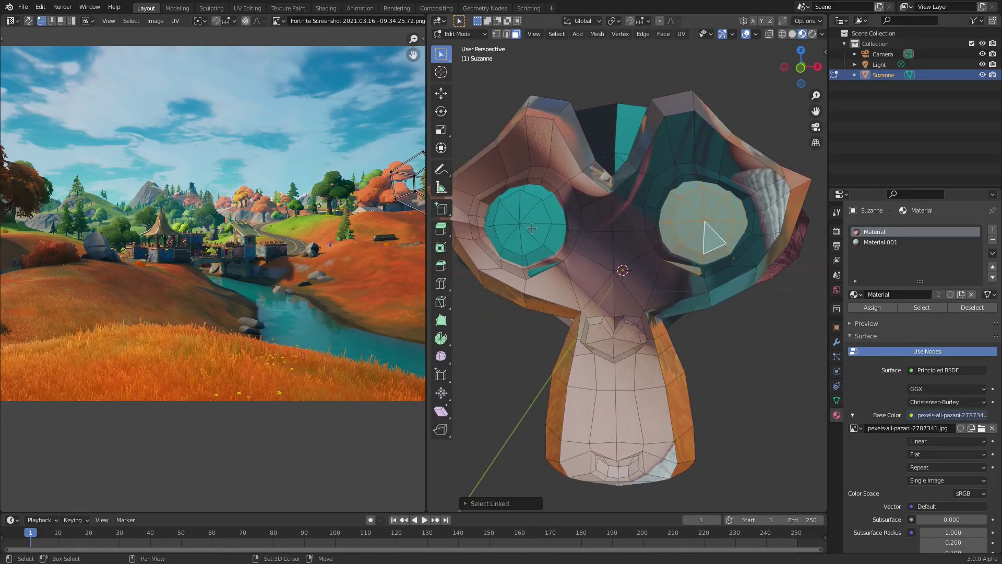
key("l")
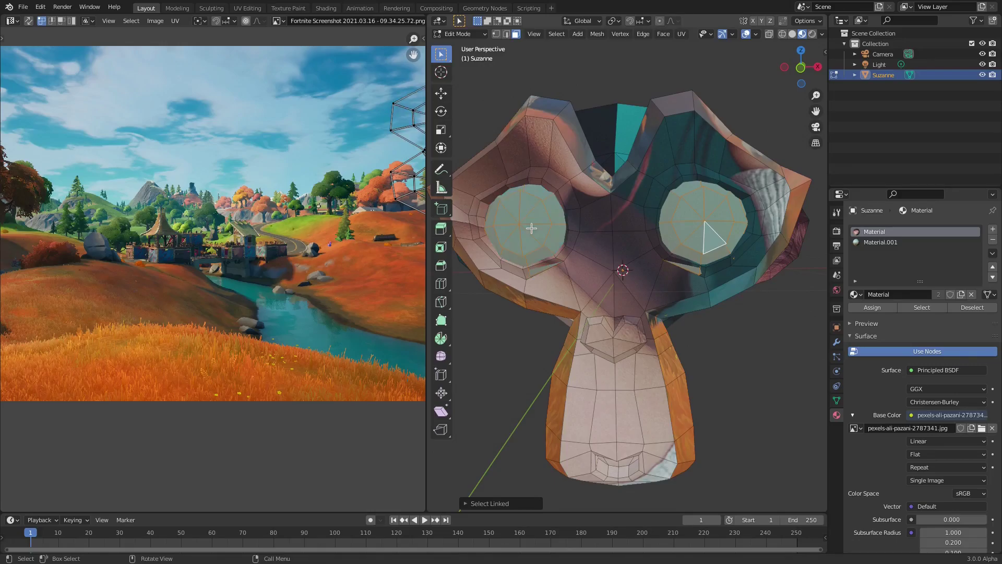
Make Material.001, textured with the Fortnite screenshot, the active material slot
middle_click_drag(531, 228, 611, 249)
middle_click_drag(288, 201, 223, 204)
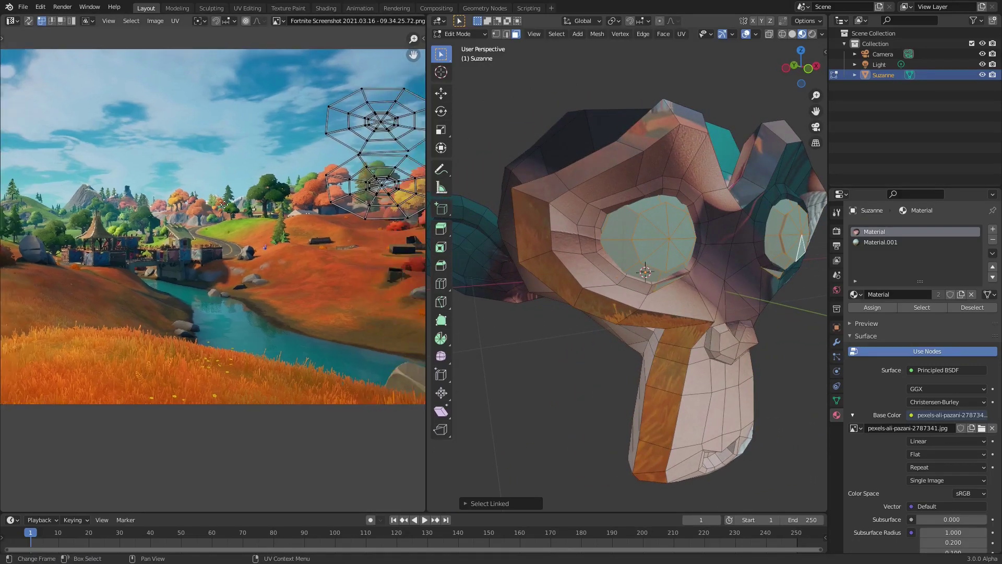
scroll(223, 204, "down", 1)
middle_click_drag(620, 246, 650, 253)
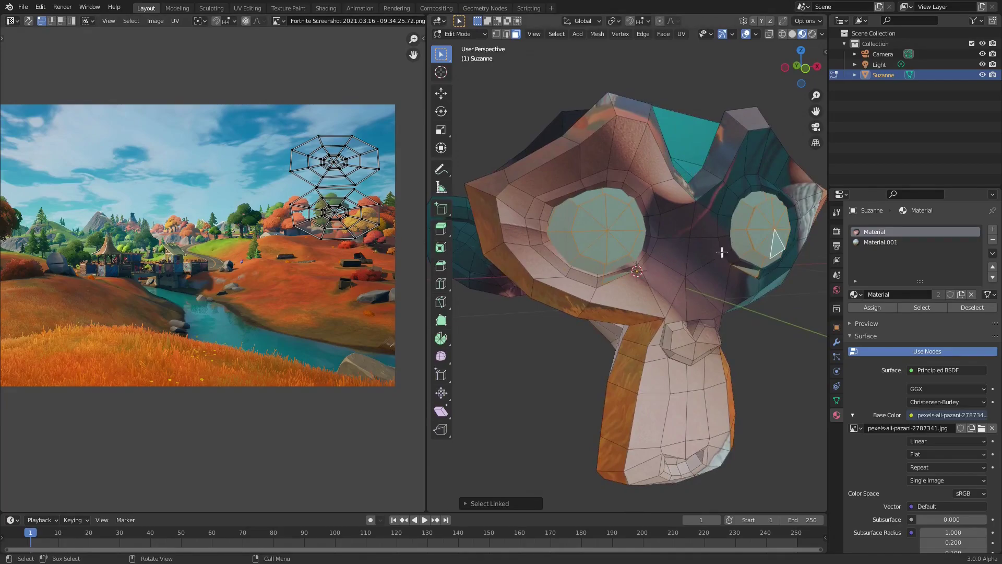
left_click(882, 244)
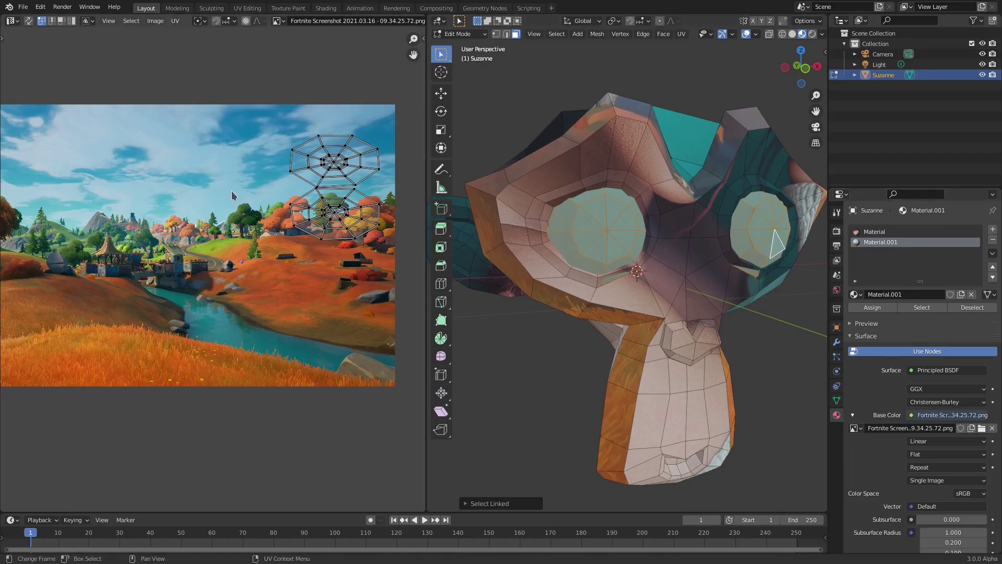
Assign Material.001 to the eyes, select their UV islands, and move them across the screenshot
left_click(885, 310)
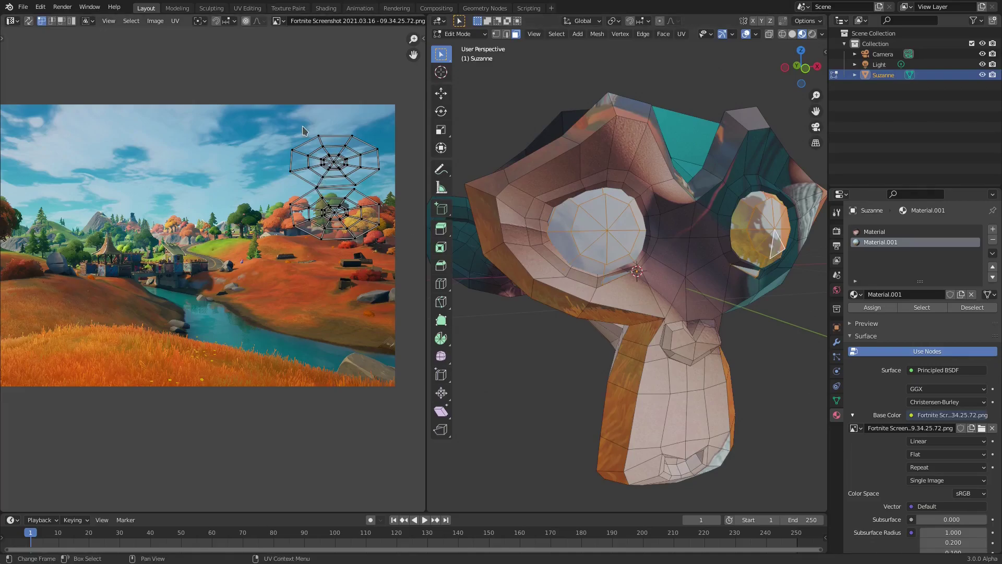
left_click_drag(395, 269, 395, 270)
middle_click_drag(395, 270, 434, 280)
key("g")
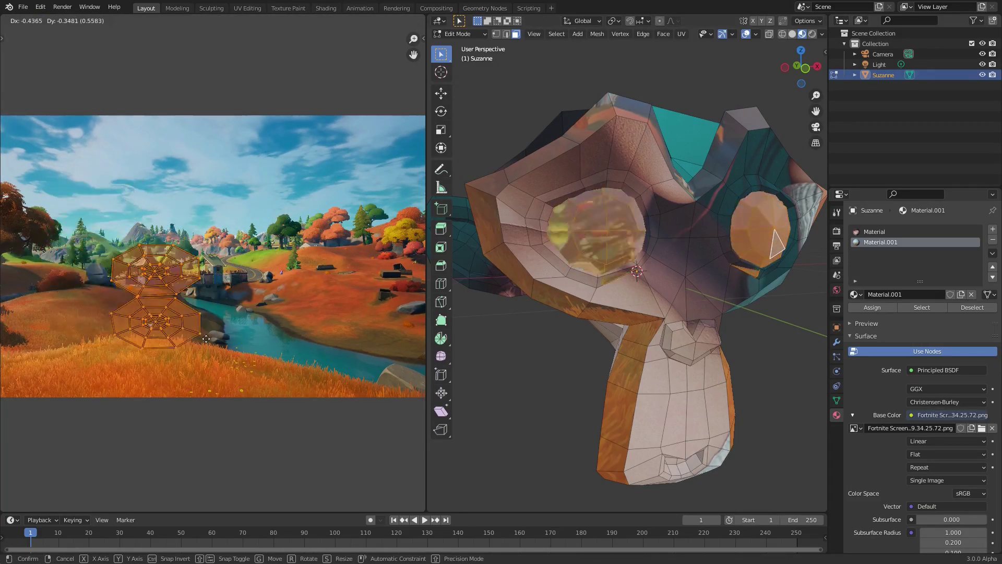
left_click(364, 209)
key("Tab")
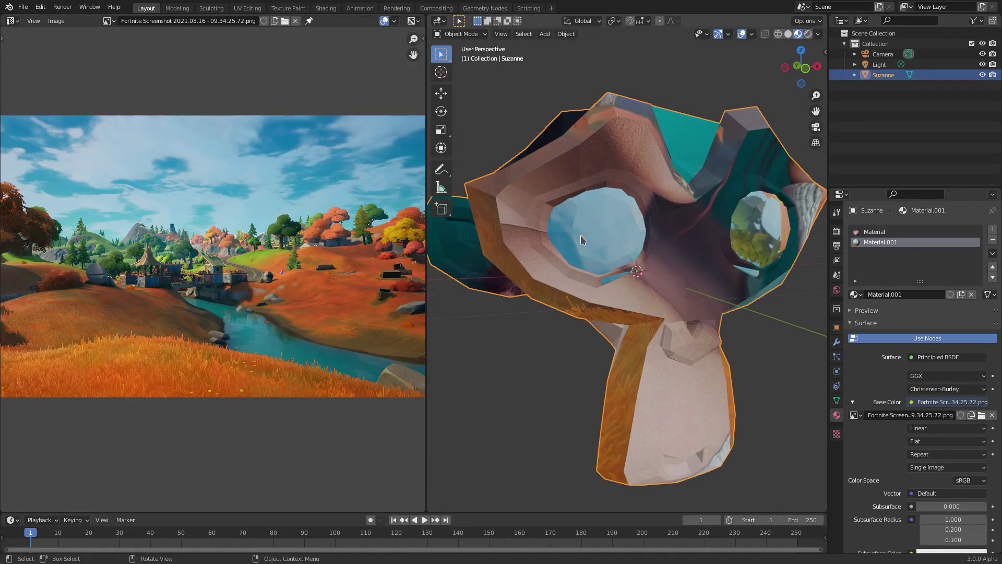
key("Tab")
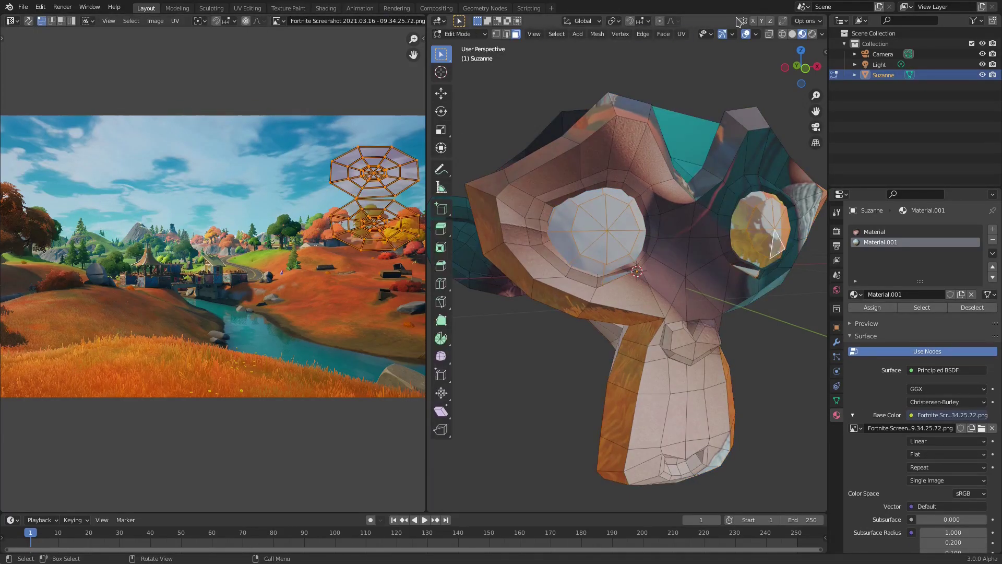
left_click(746, 34)
Move and rotate the eye UV islands until they sit upright side by side
key("g")
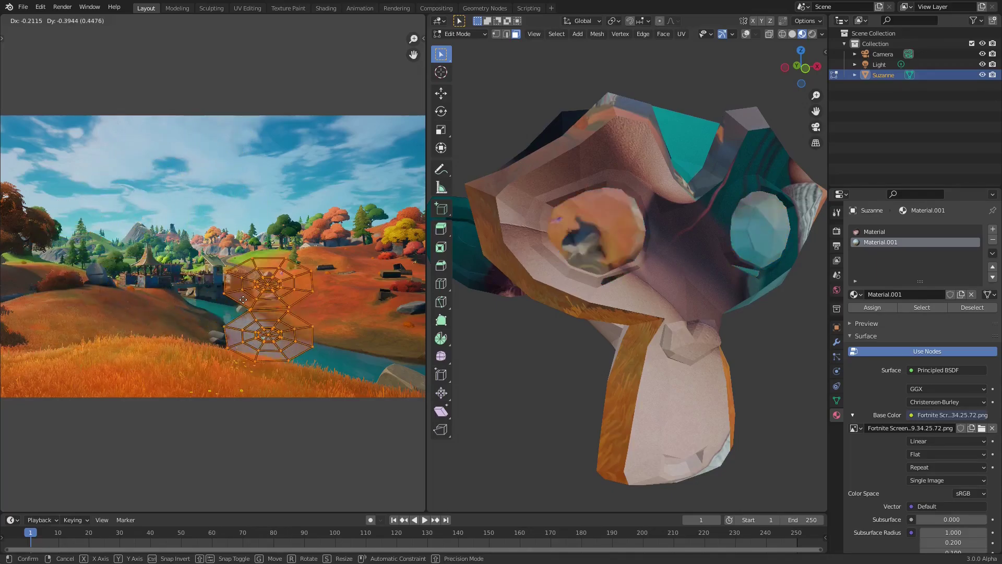
left_click(349, 192)
key("r")
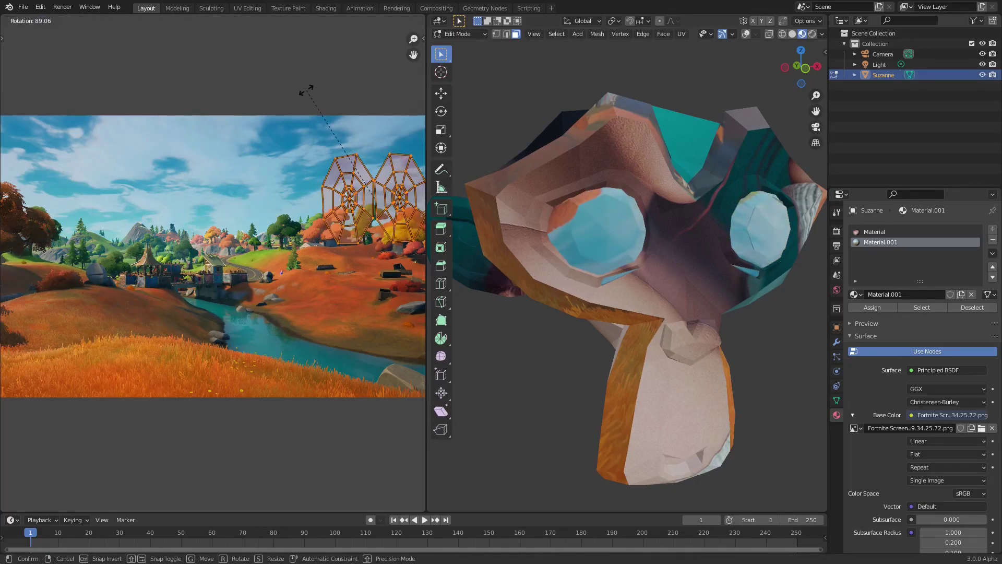
left_click(309, 94)
key("g")
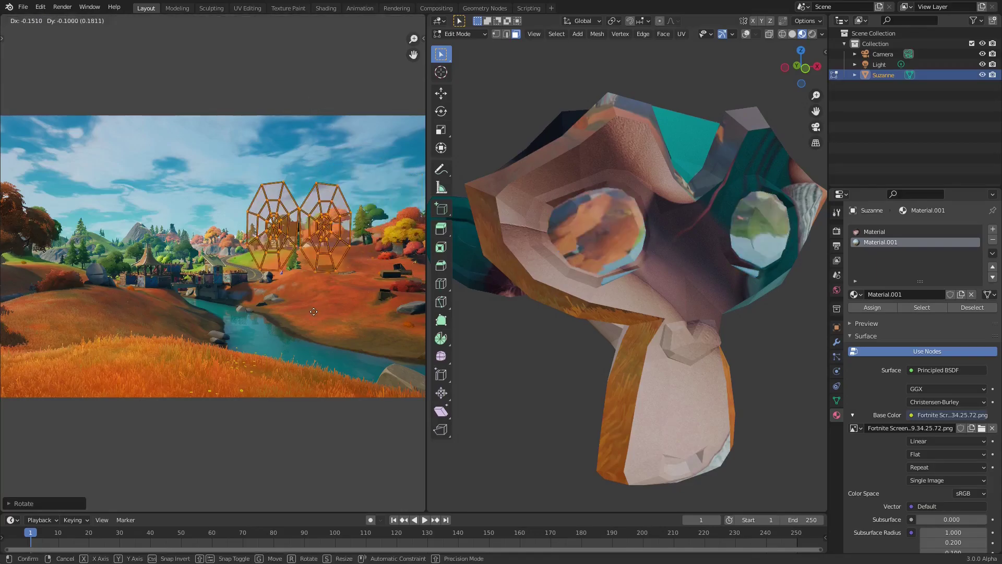
left_click(287, 336)
key("r")
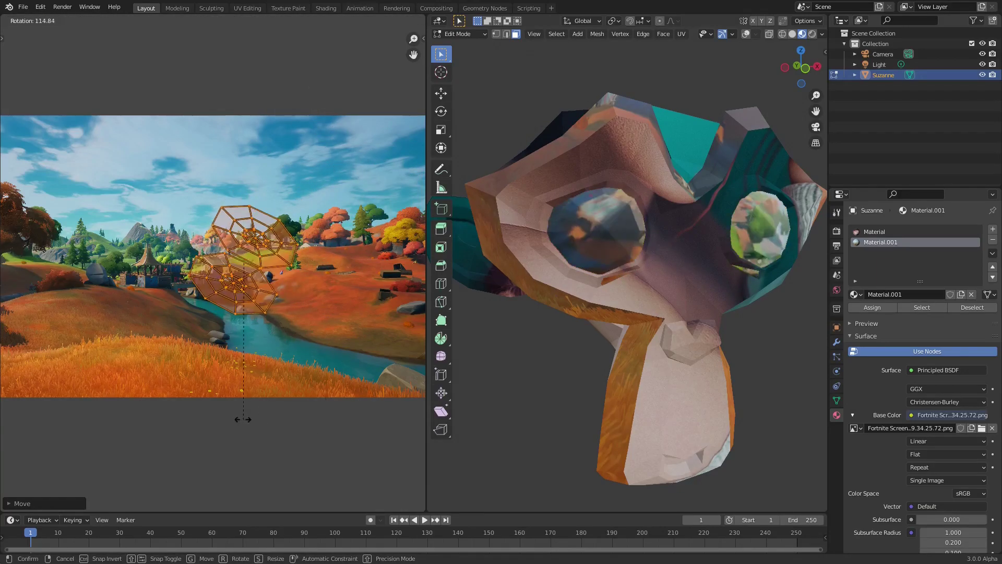
left_click(123, 315)
Scale the eye islands much larger, tilt them, and shift them up and right
key("s")
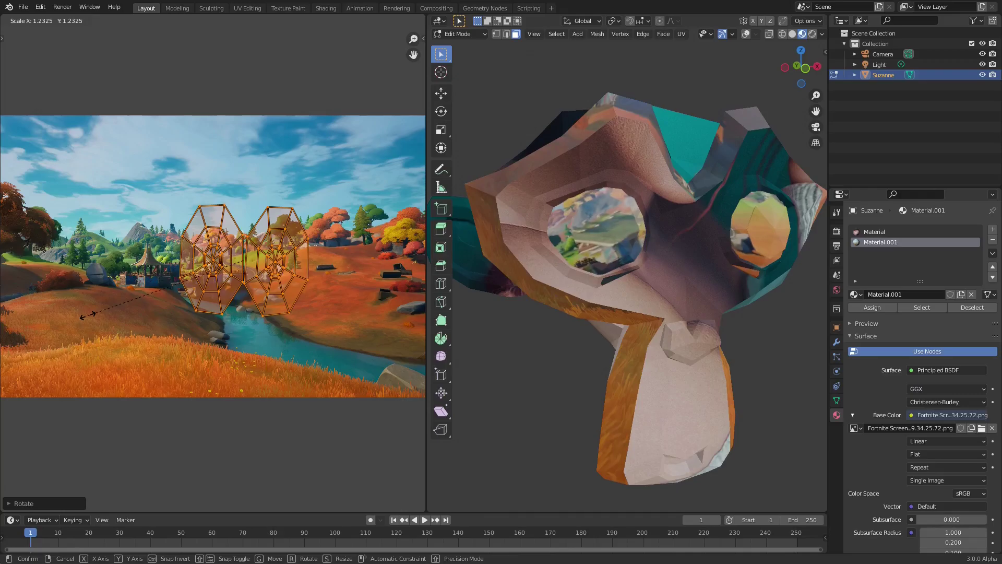
left_click(565, 316)
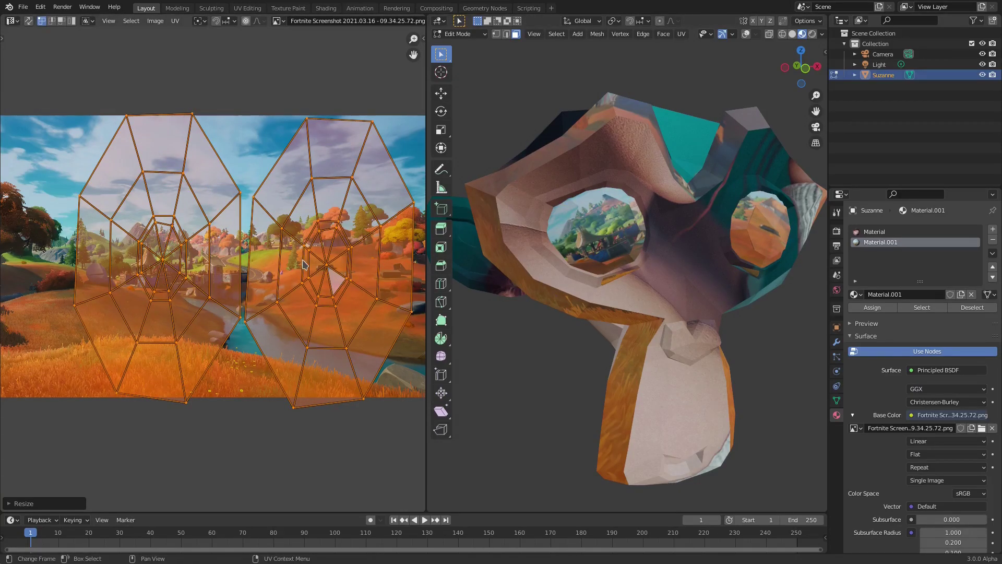
key("r")
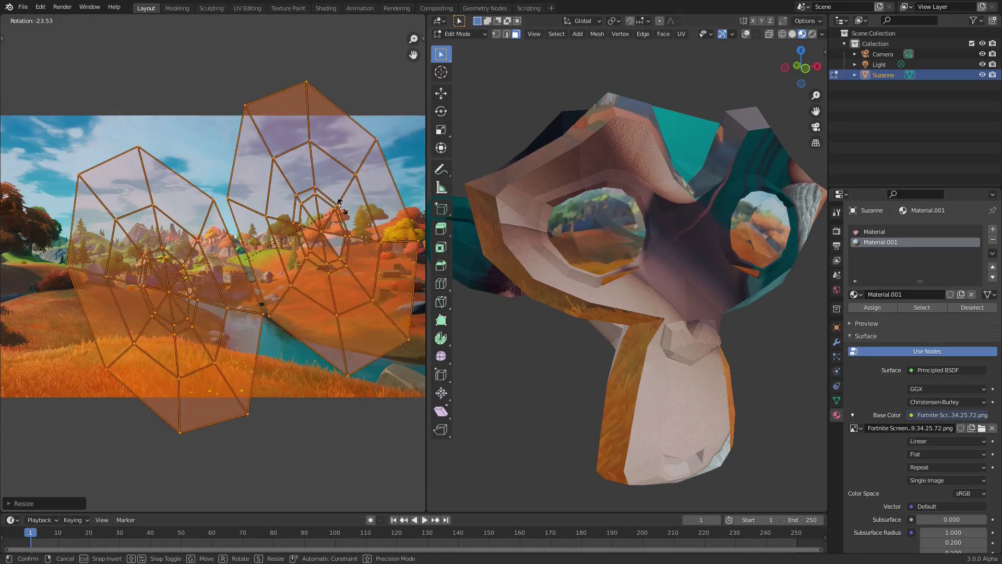
left_click(324, 233)
key("g")
left_click(338, 188)
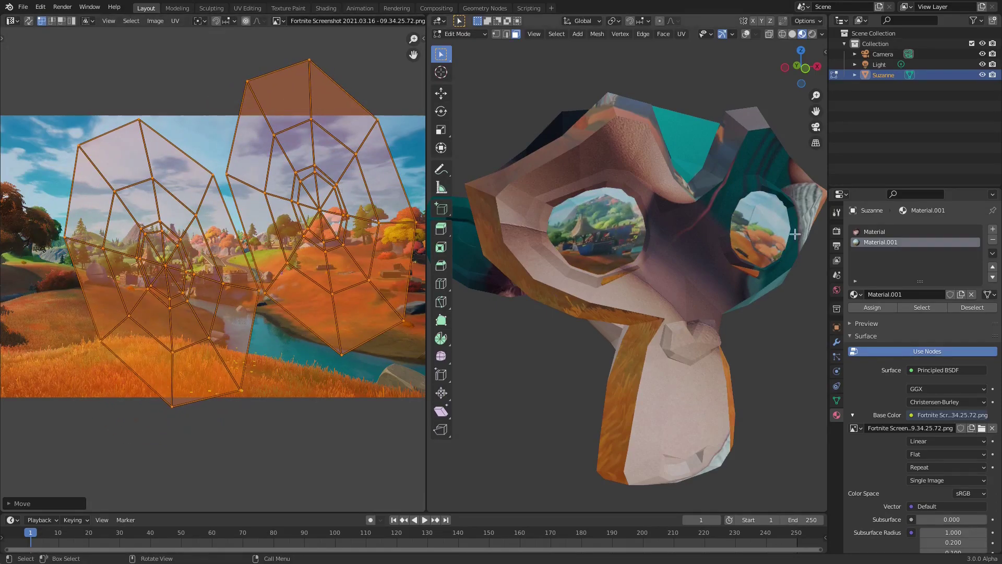
Fine-tune the eye islands' rotation and final position over the screenshot, checking Suzanne's eyes
middle_click_drag(652, 235, 689, 242)
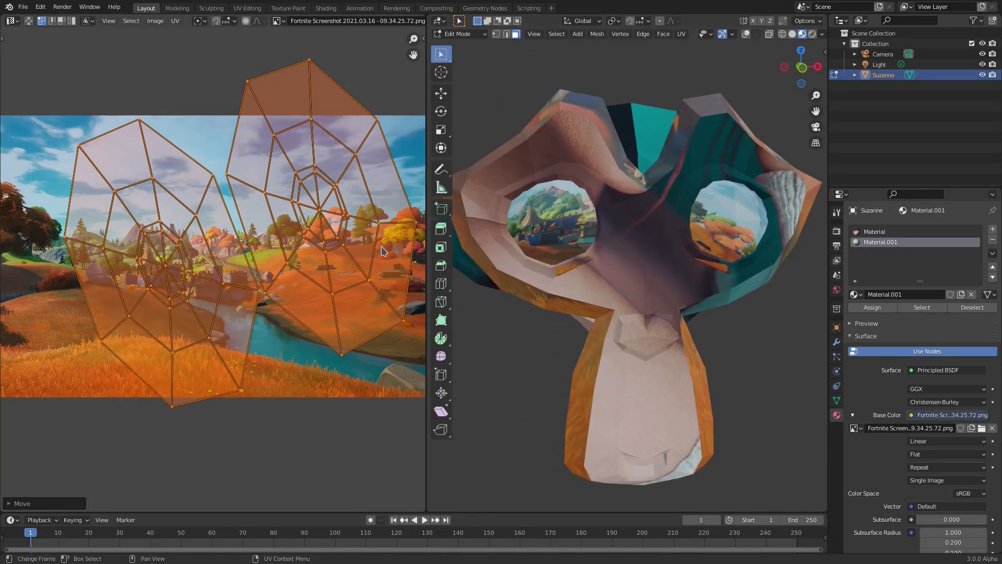
key("r")
left_click(417, 287)
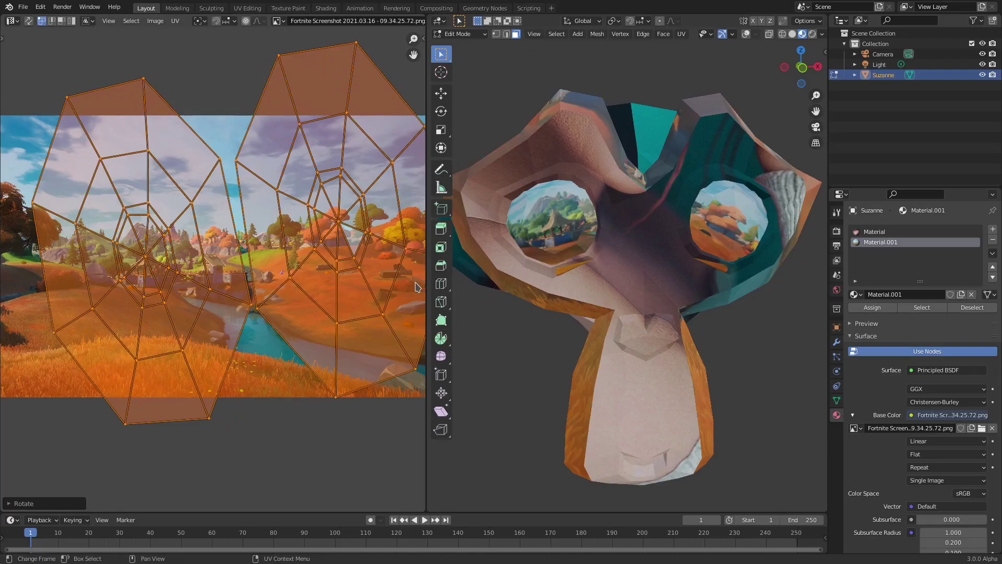
key("g")
left_click(402, 292)
scroll(353, 301, "down", 3)
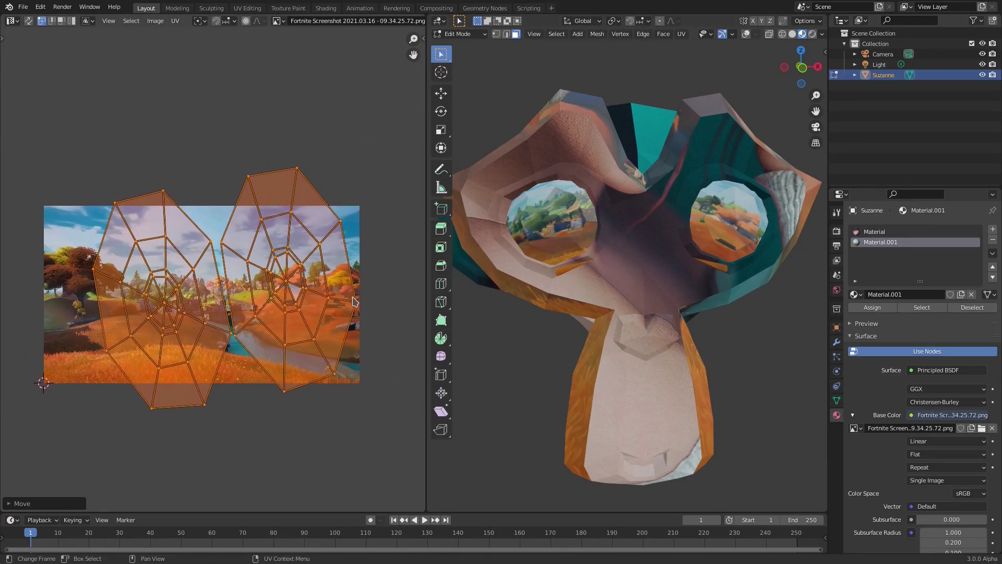
Add a new material slot with Material.002 and set its Base Color to Image Texture
left_click(993, 231)
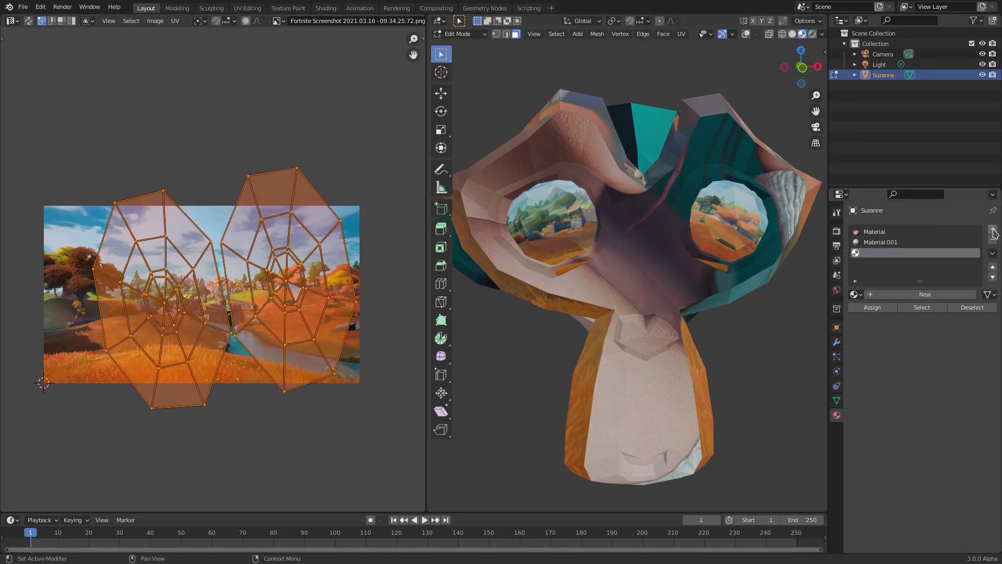
left_click(921, 293)
left_click(911, 415)
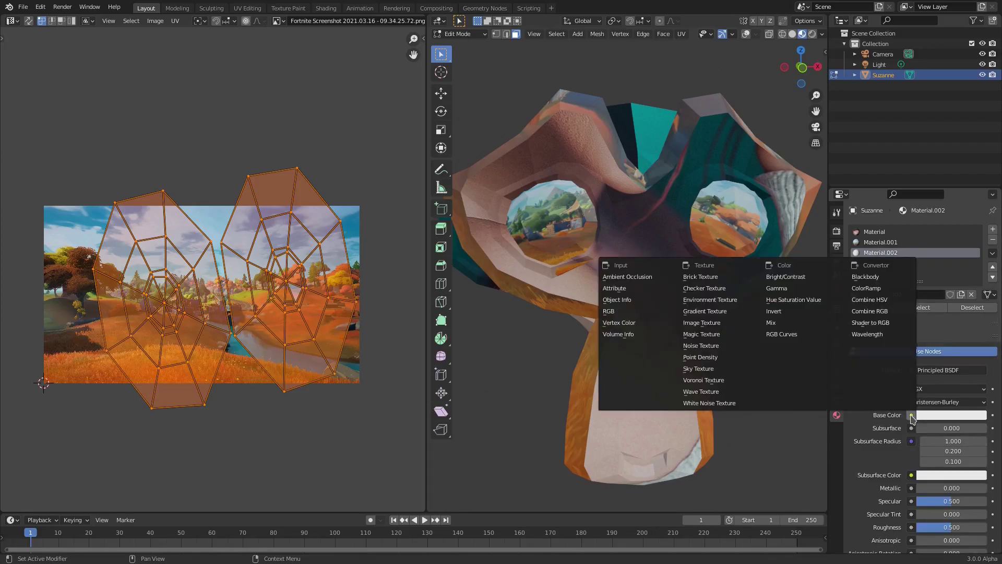
left_click(706, 325)
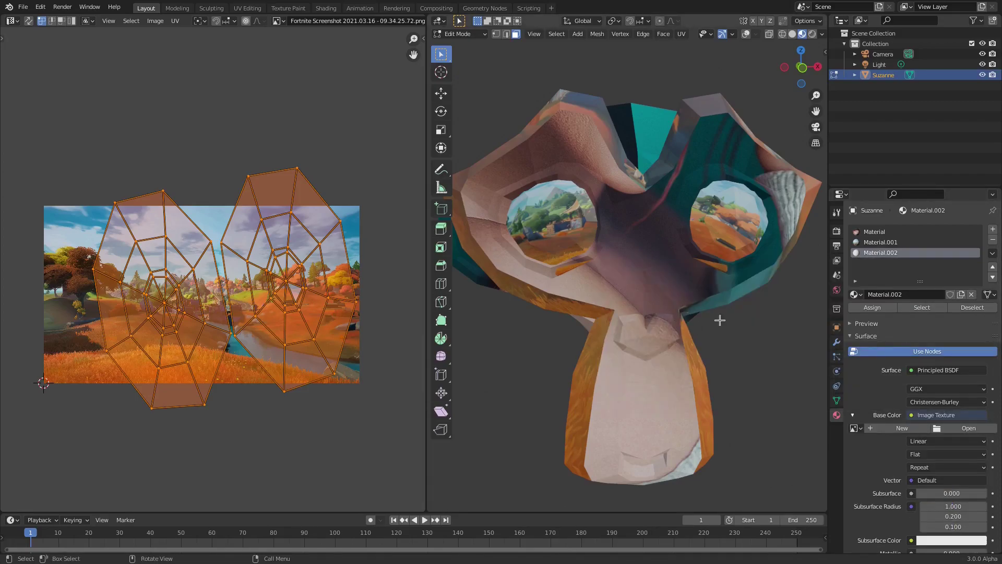
Load 'all about particles thumbnail.png' from the Pictures folder as the base colour image
left_click(965, 428)
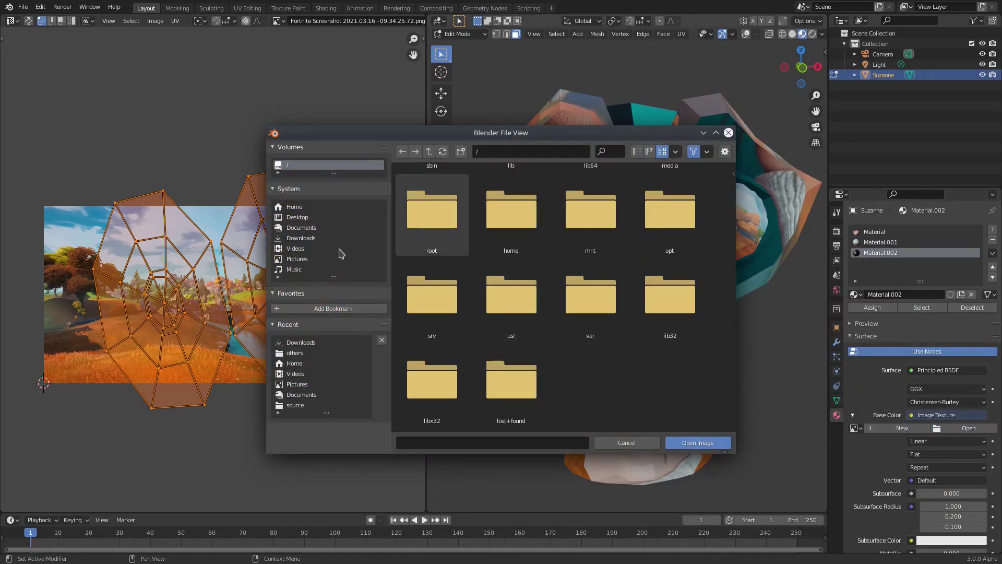
left_click(309, 259)
scroll(681, 274, "down", 3)
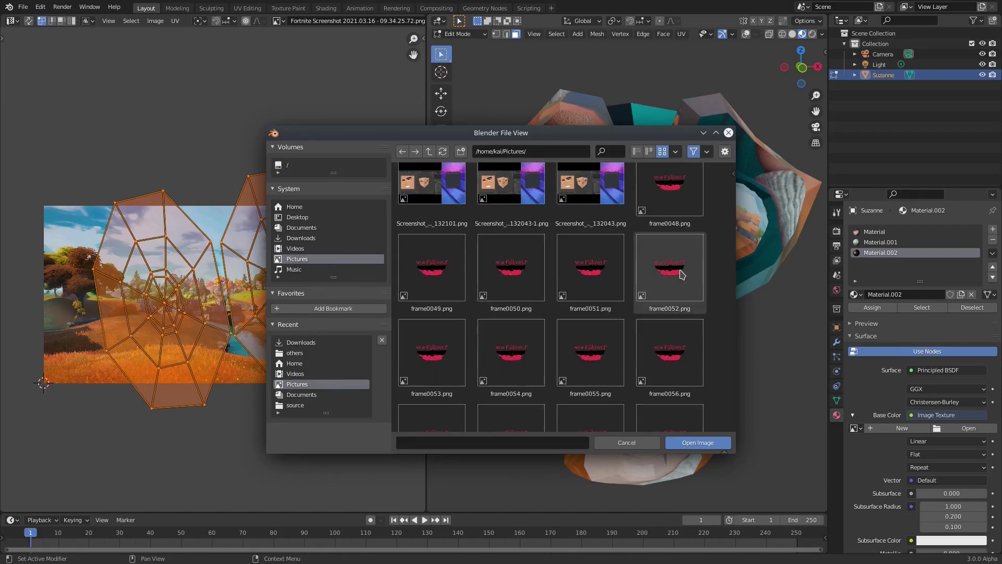
scroll(681, 274, "down", 10)
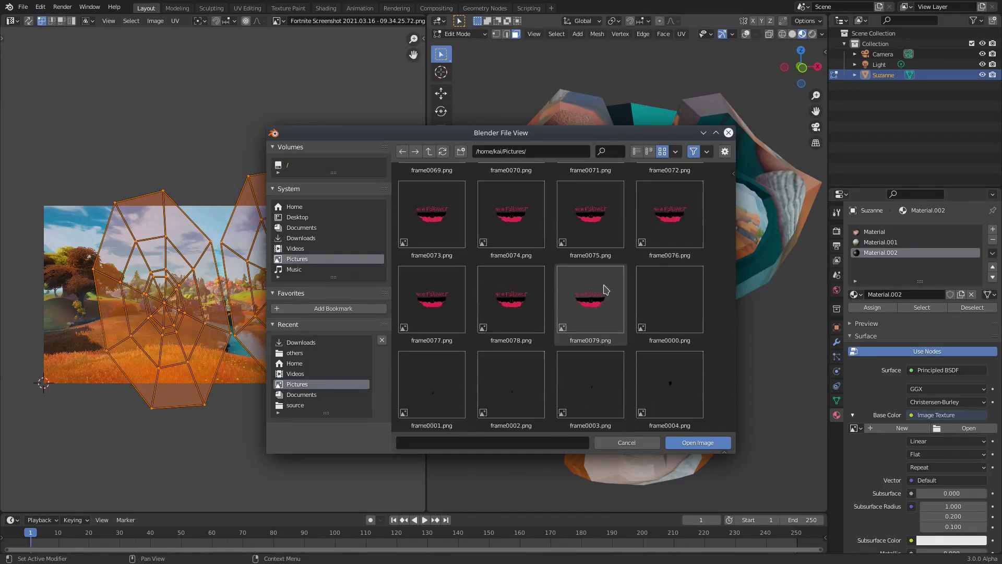
scroll(605, 290, "down", 5)
left_click_drag(733, 264, 745, 340)
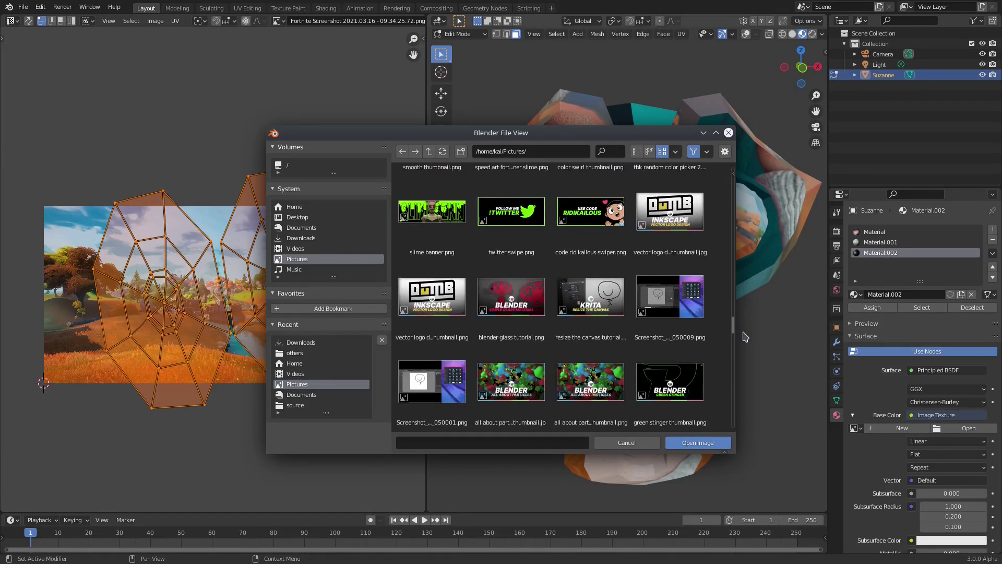
double_click(603, 373)
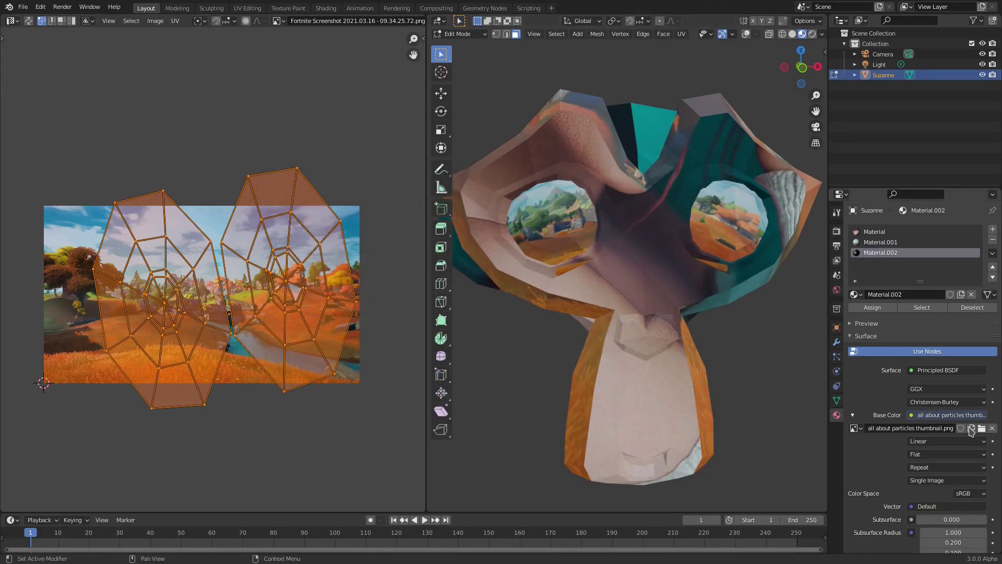
Assign Material.002 to the eye faces and show the particles thumbnail in the UV editor
left_click(877, 309)
left_click(743, 35)
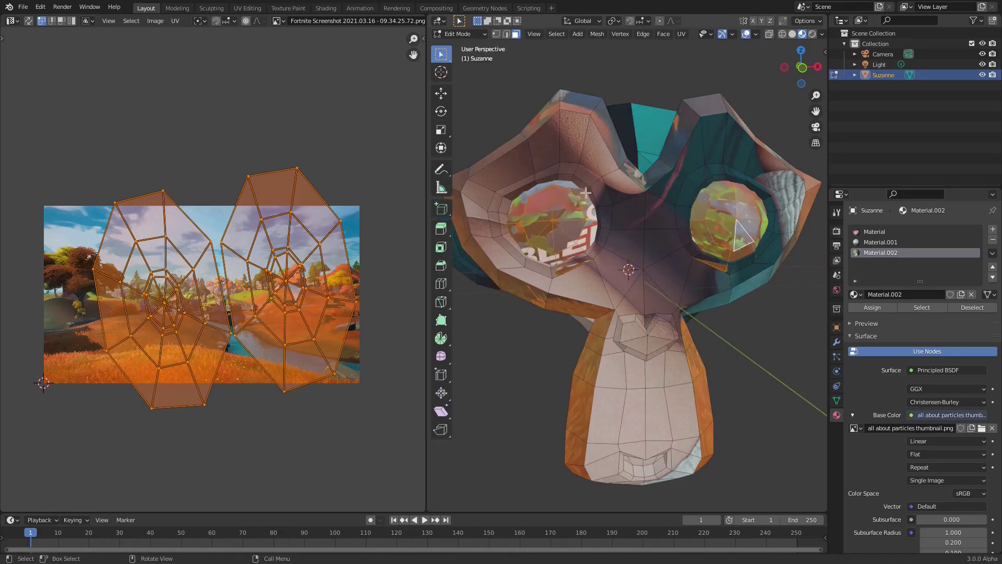
left_click(746, 35)
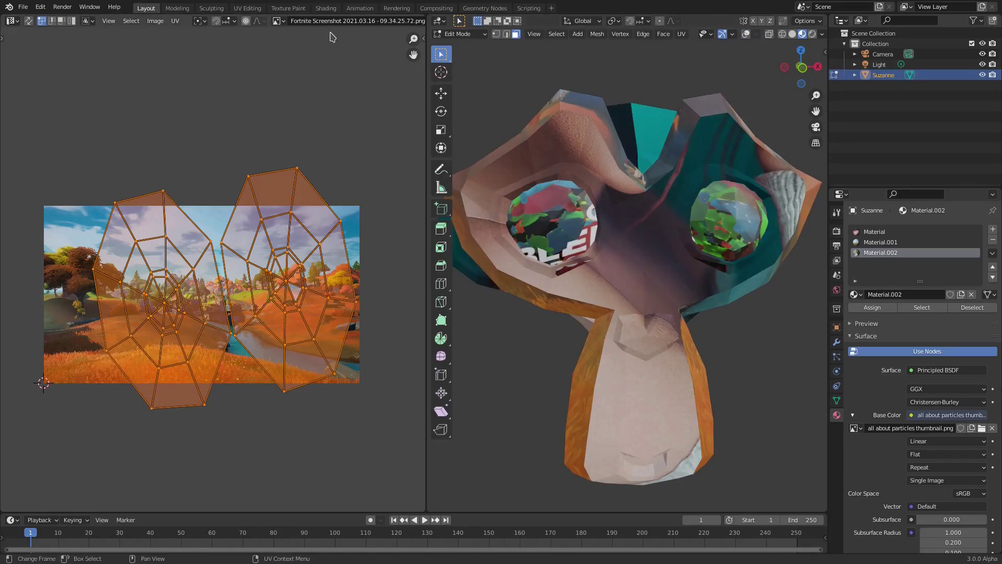
left_click(277, 21)
left_click(326, 39)
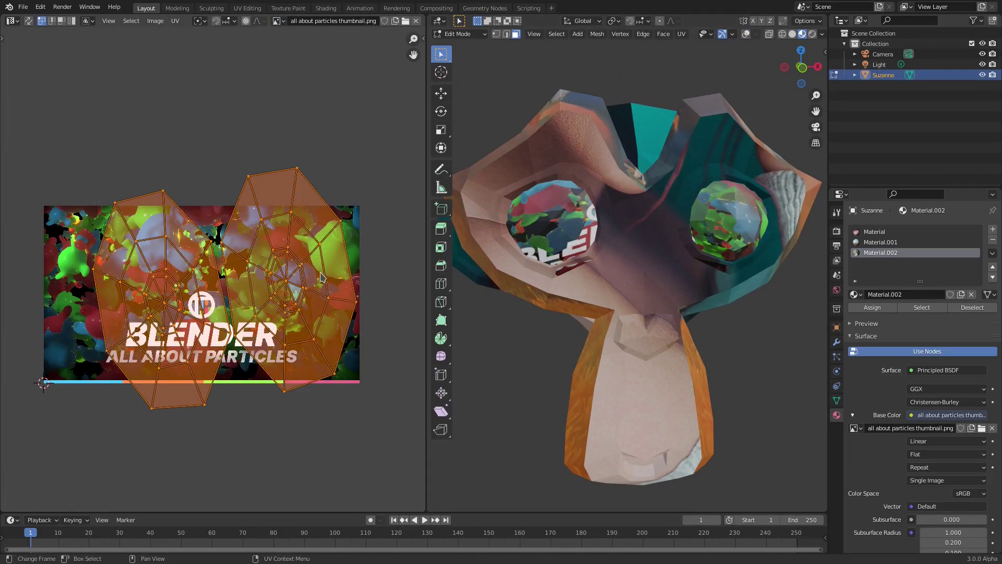
Enlarge the eye UV islands over the thumbnail and shift them to the left
key("s")
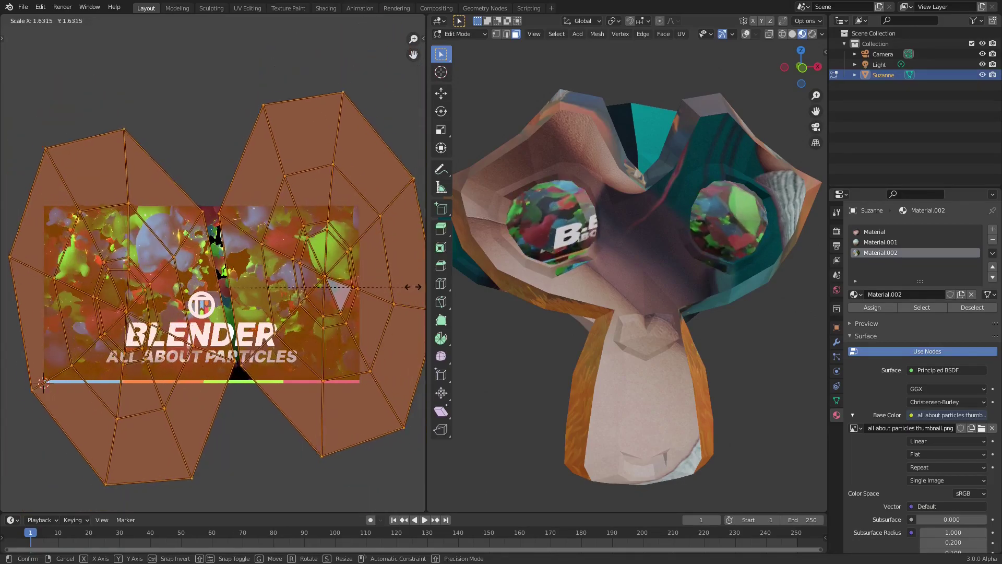
left_click(412, 287)
key("g")
key("Return")
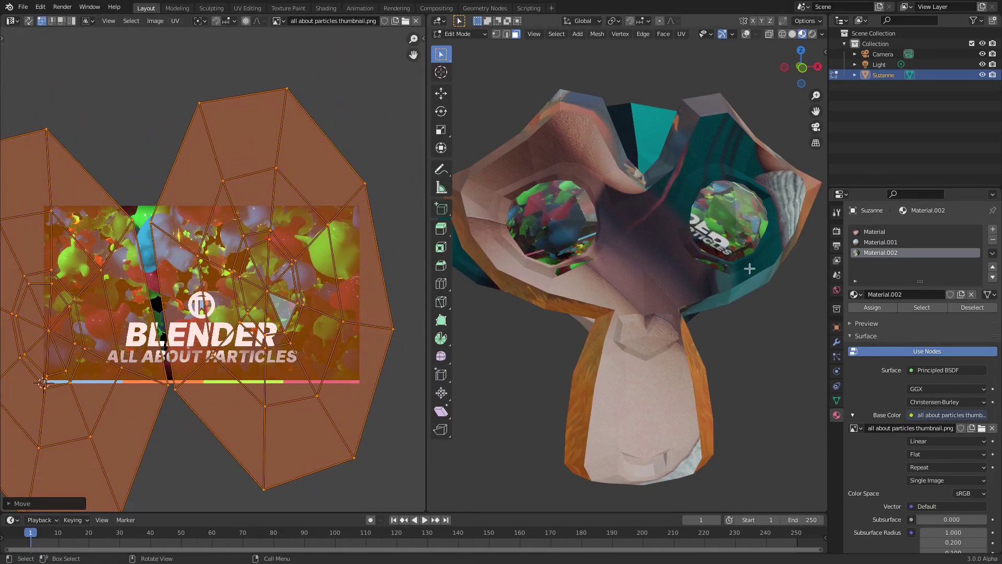
Return to Object Mode and orbit around Suzanne to inspect the textures
key("Tab")
middle_click_drag(749, 268, 519, 315)
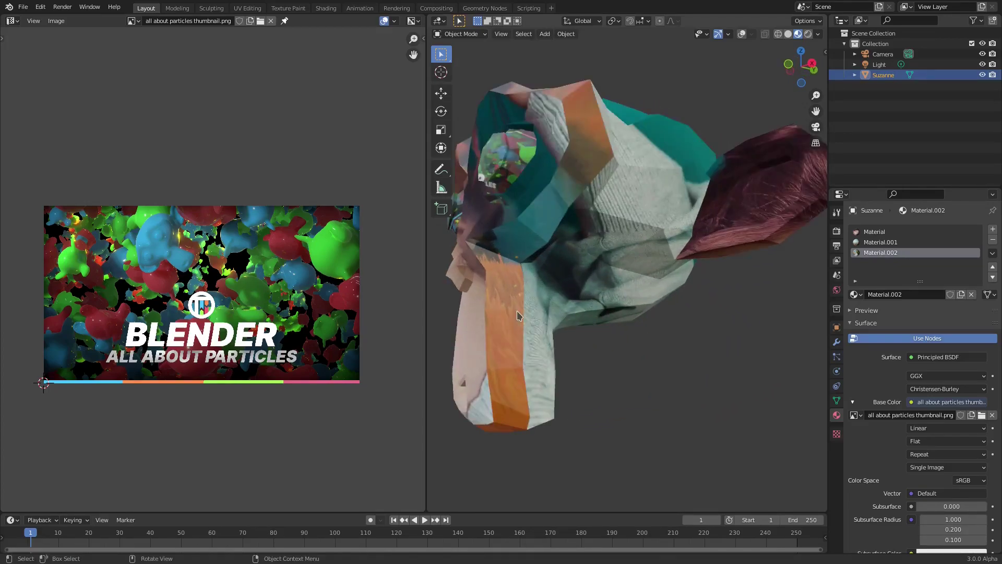
scroll(677, 296, "up", 5)
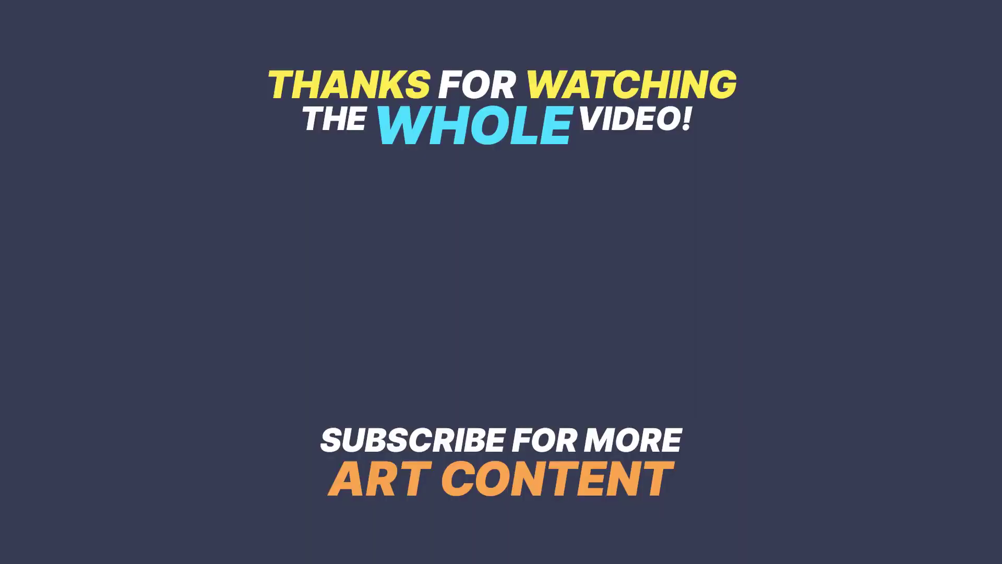